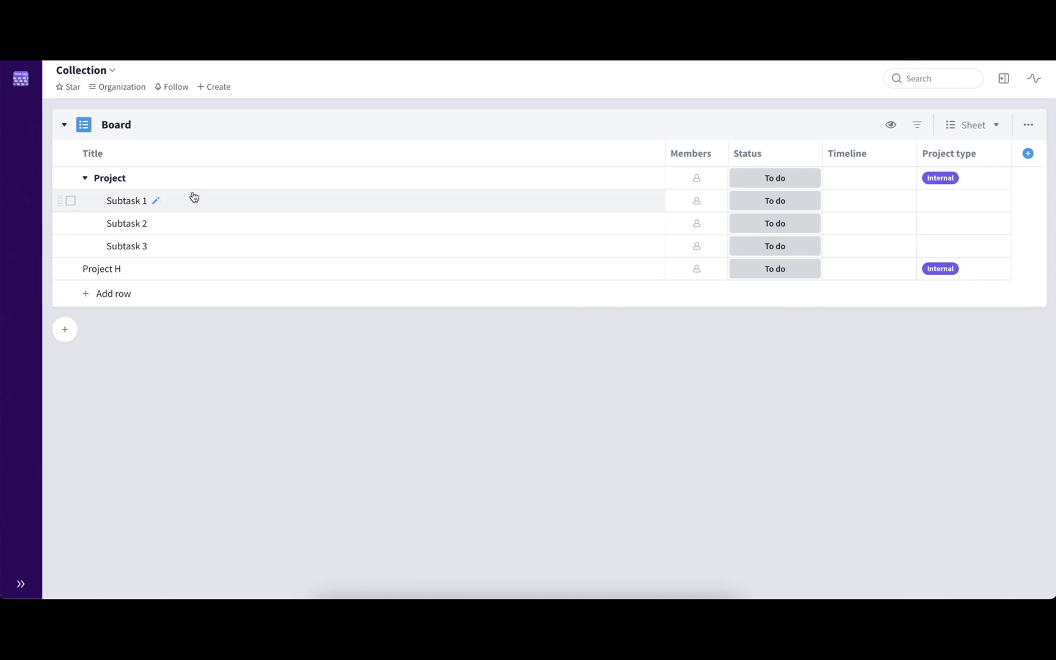
Open the Project card to review its tasks and costs table, leaving its project type as Internal
left_click(122, 183)
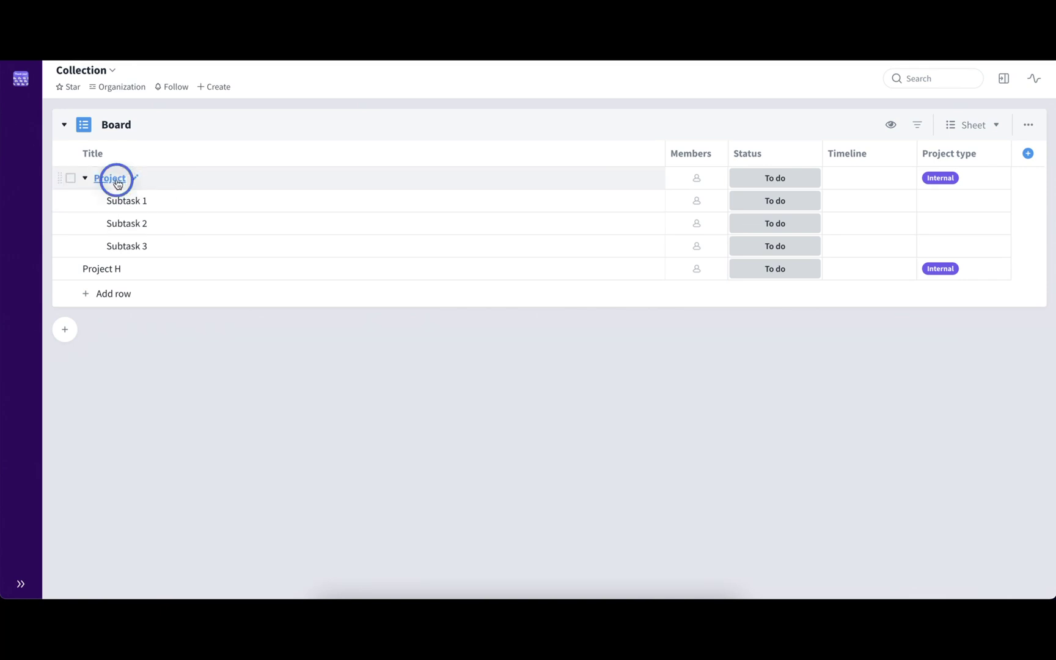
scroll(596, 433, "down", 2)
scroll(596, 433, "down", 5)
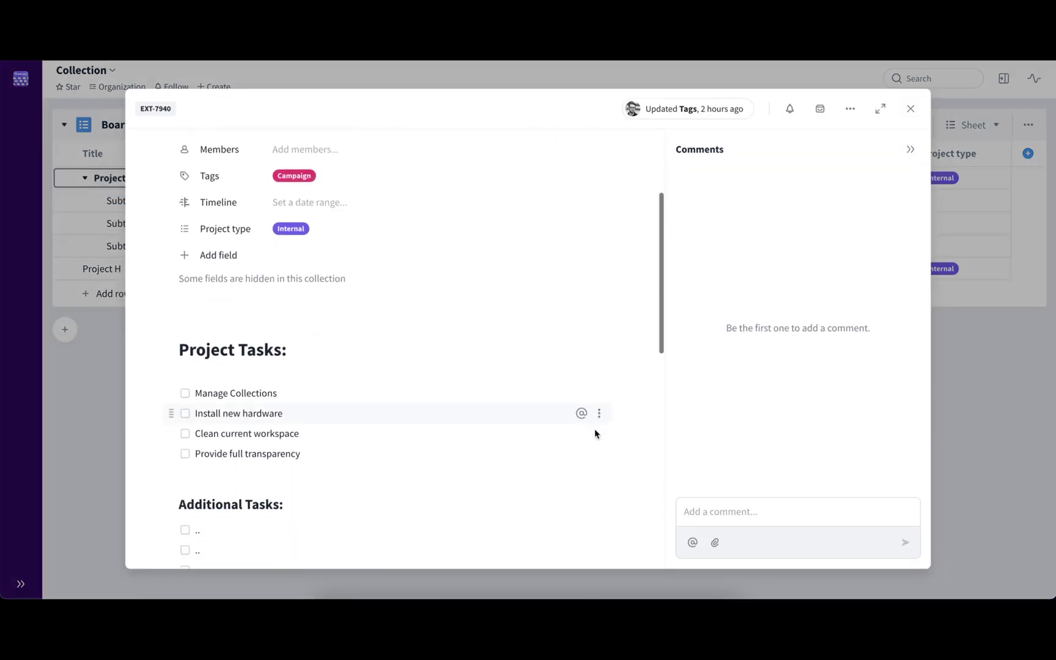
scroll(595, 429, "down", 4)
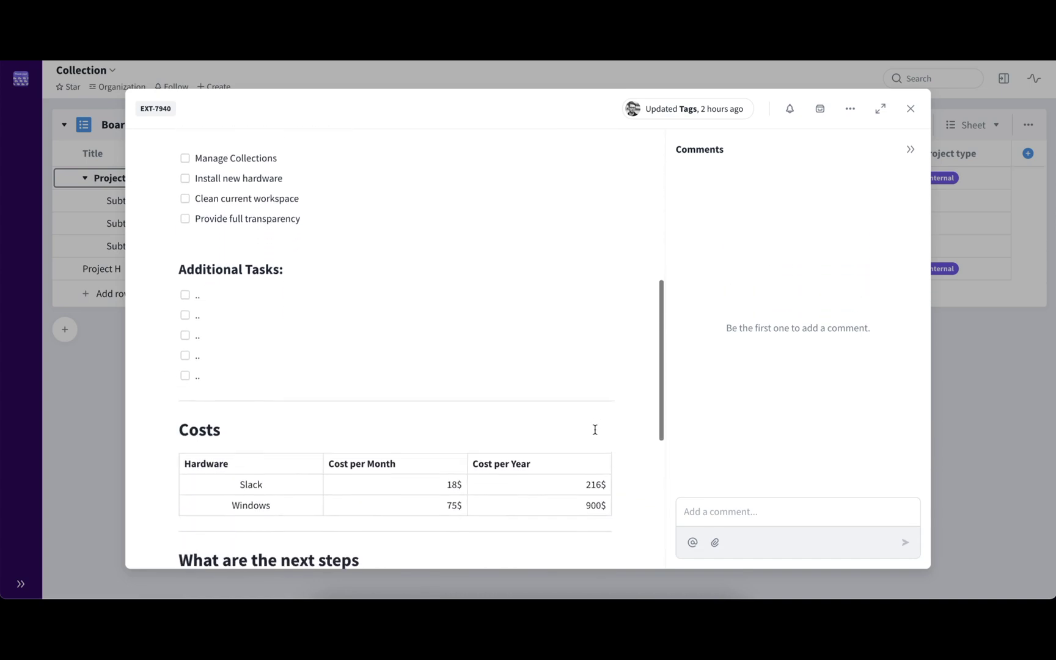
scroll(595, 430, "down", 4)
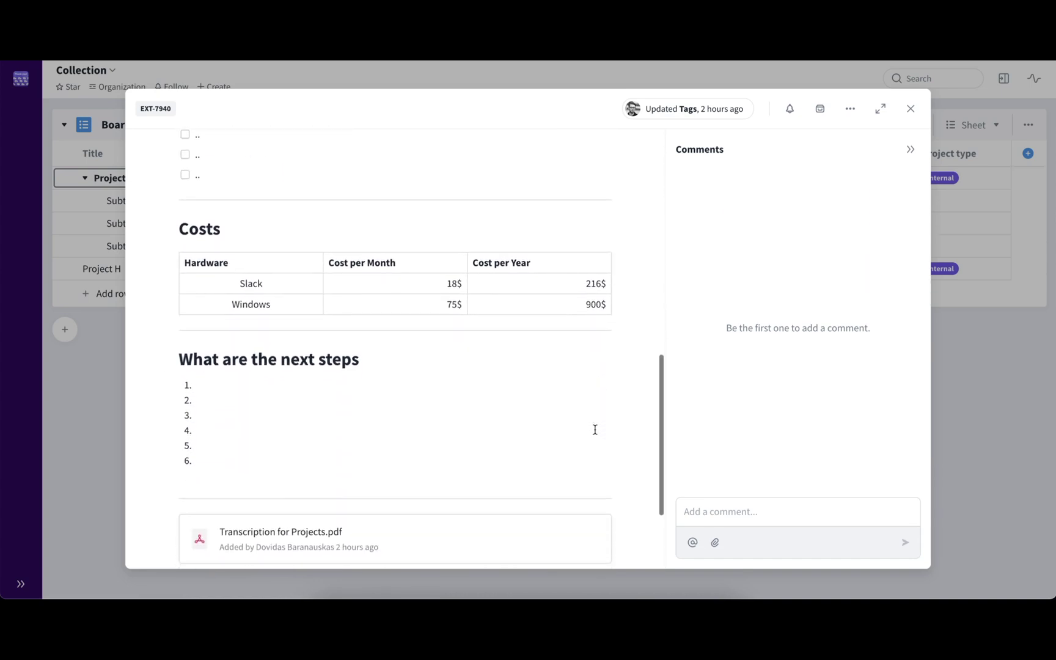
scroll(579, 461, "up", 10)
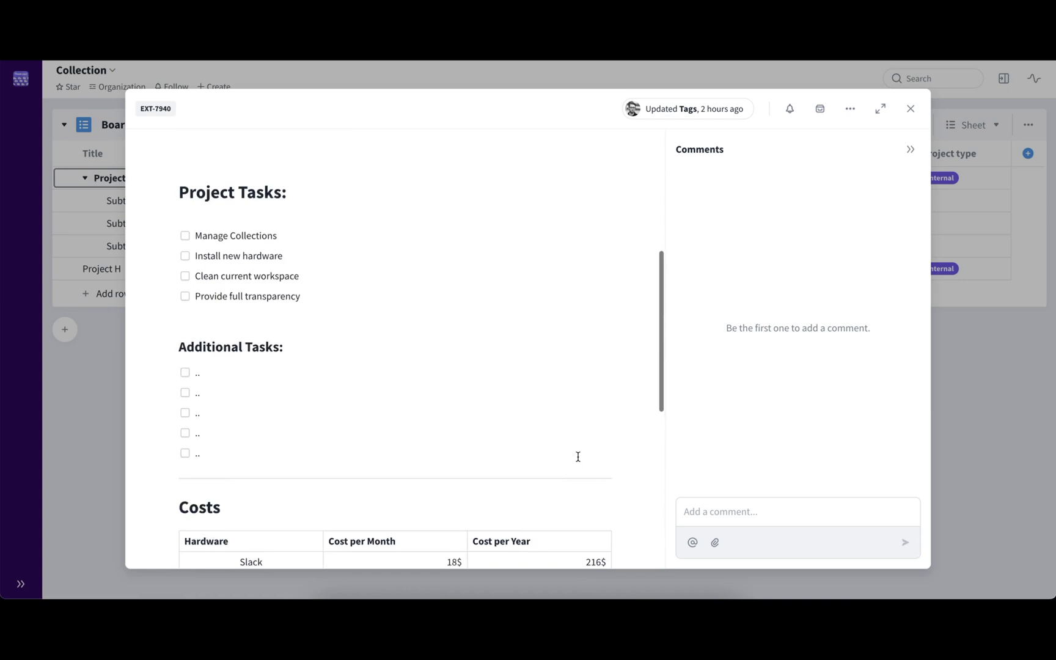
scroll(579, 461, "up", 1)
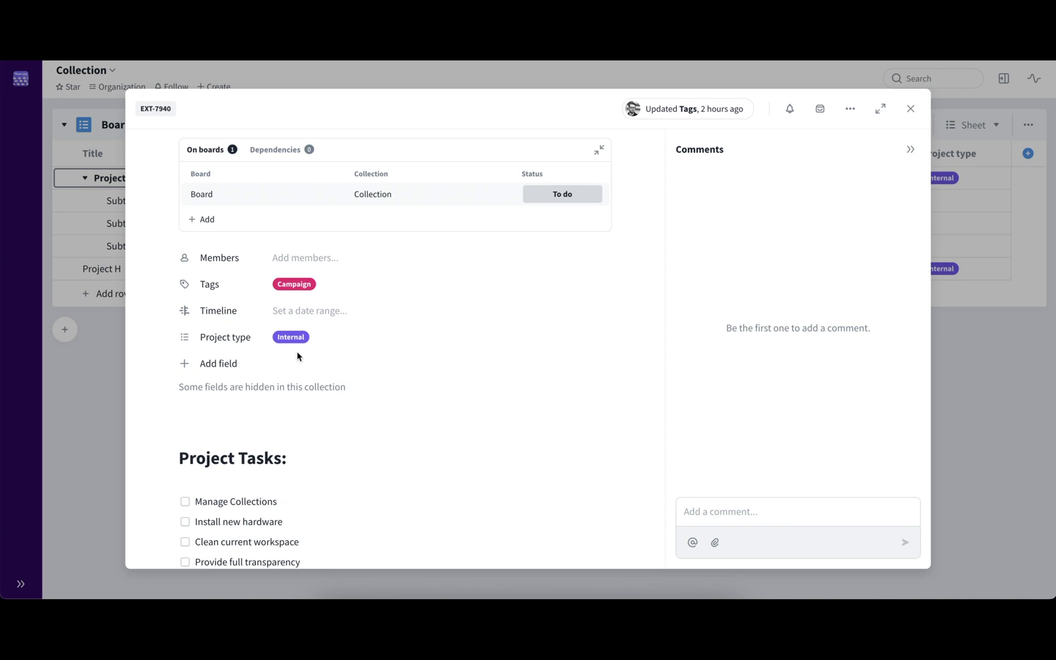
left_click(329, 338)
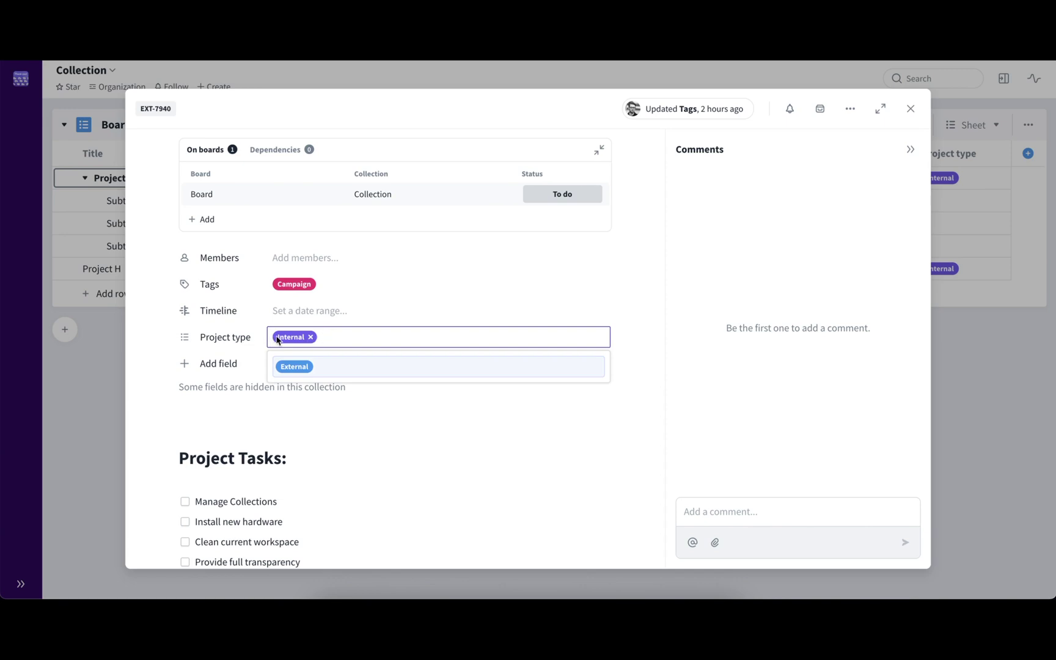
left_click(357, 294)
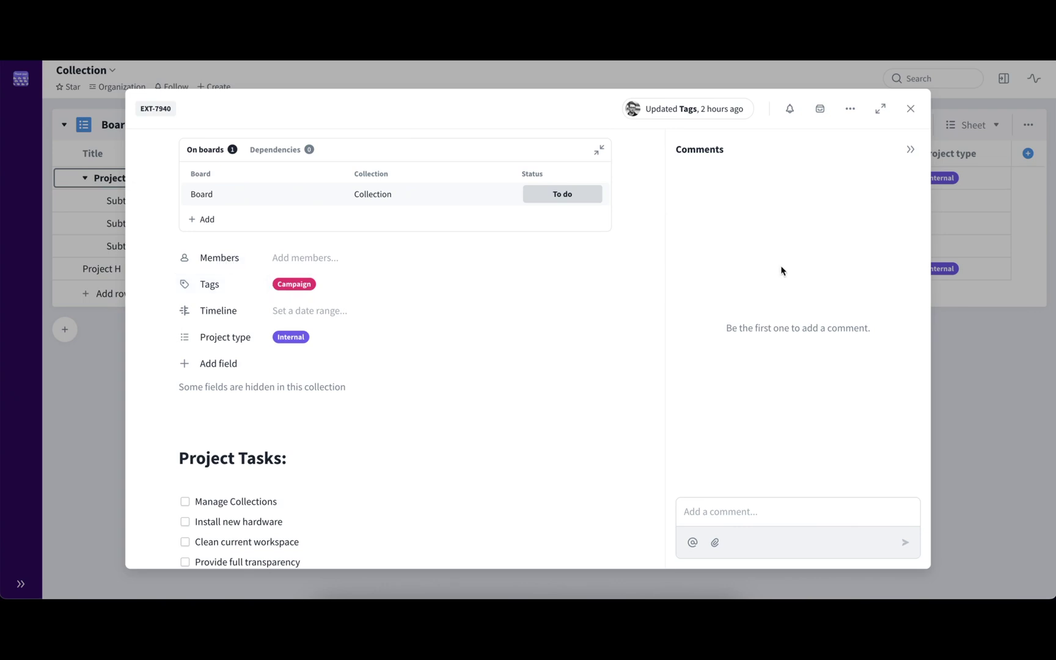
Save the Project card as card template 'Project board' for Everyone at Extra Organization, then close it
left_click(851, 108)
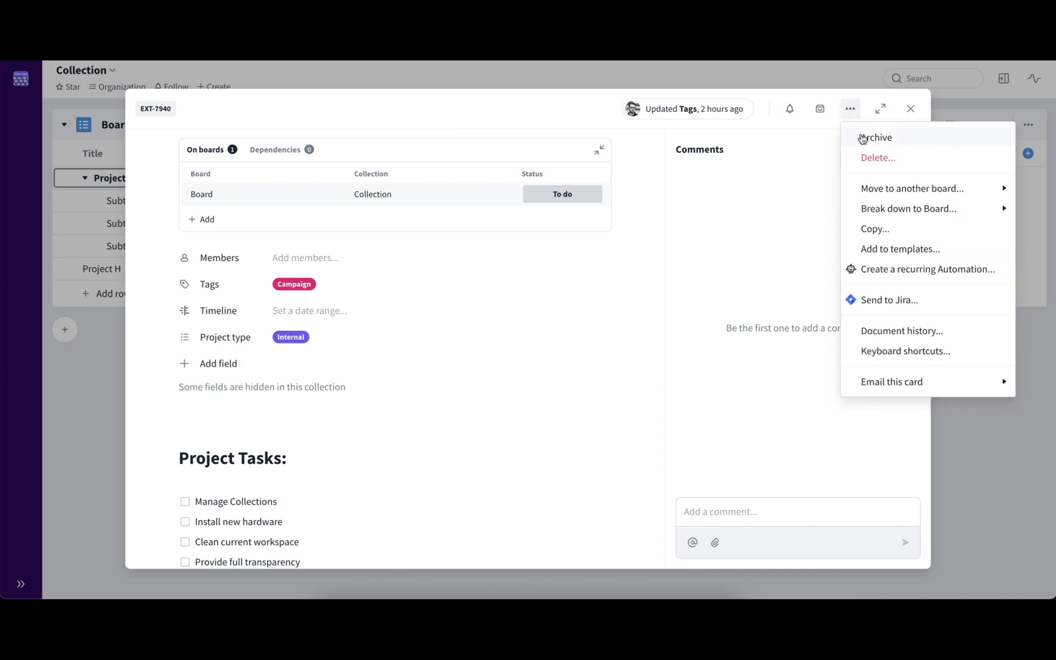
left_click(964, 253)
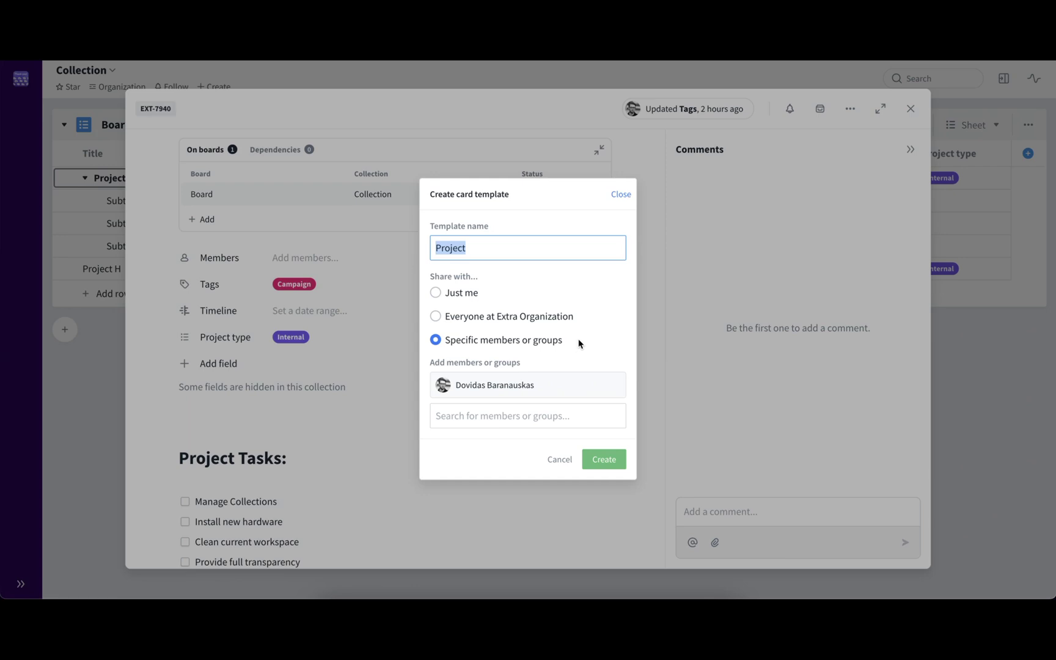
left_click(570, 319)
double_click(483, 246)
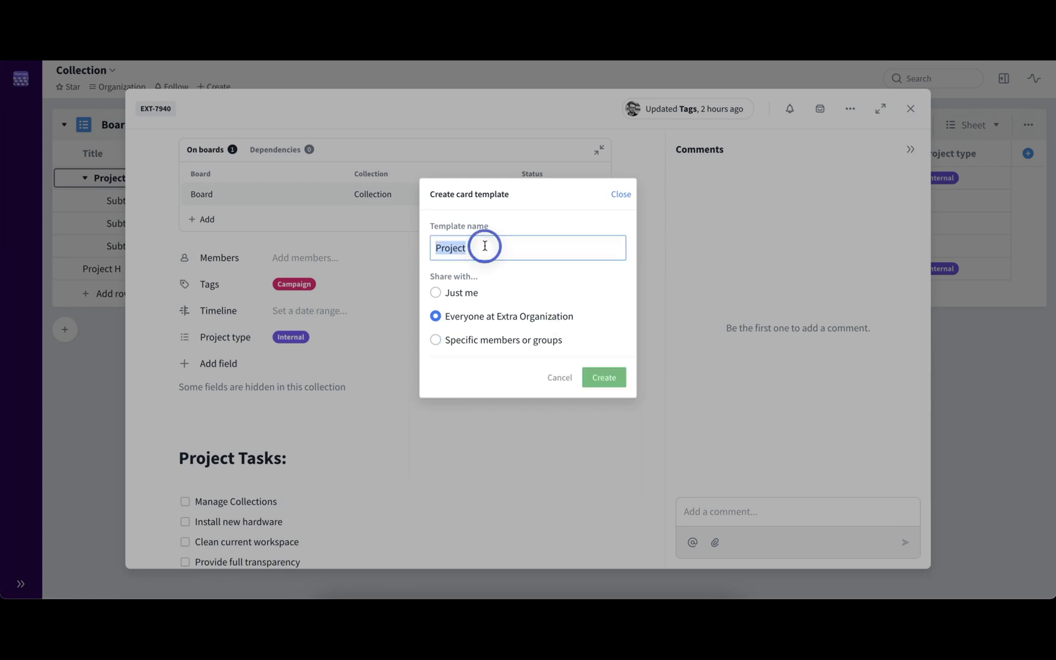
left_click(485, 245)
type("board")
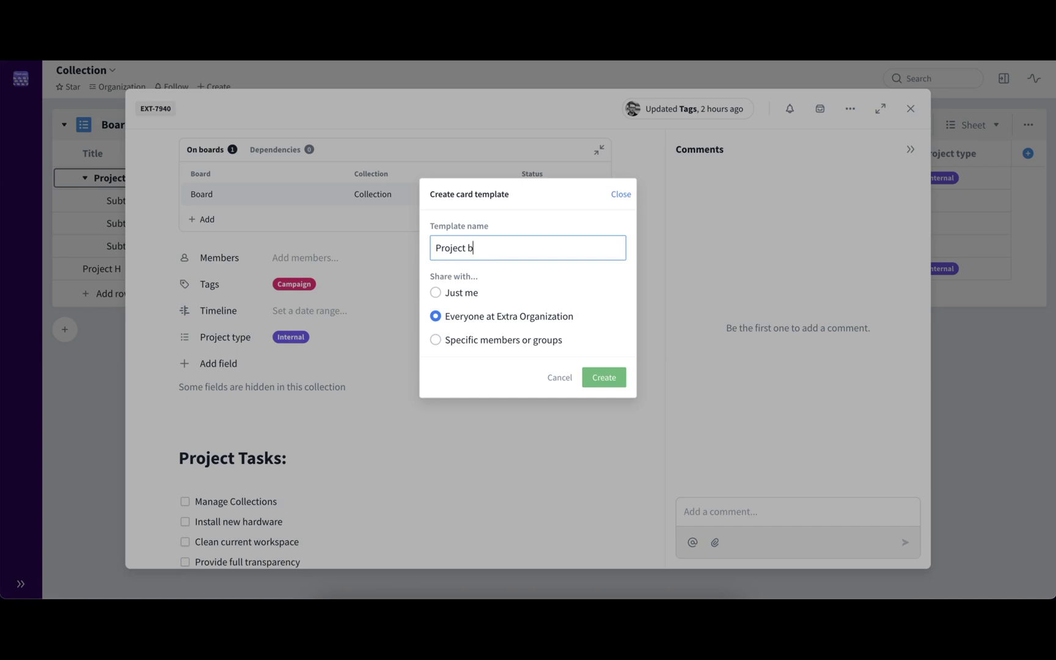
left_click(607, 375)
key("Escape")
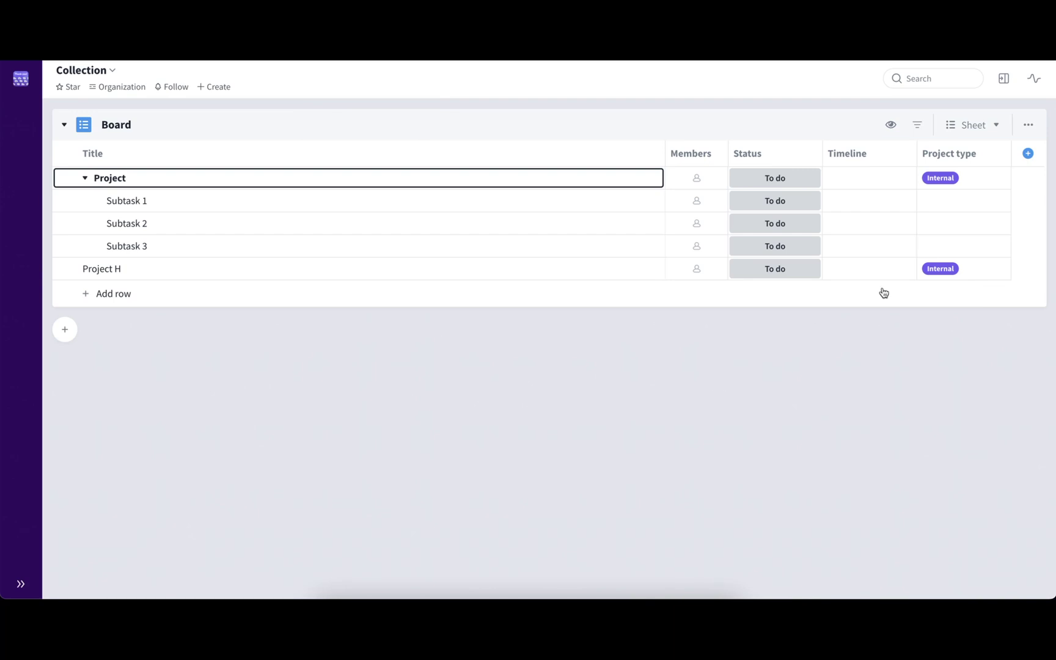
left_click(1025, 132)
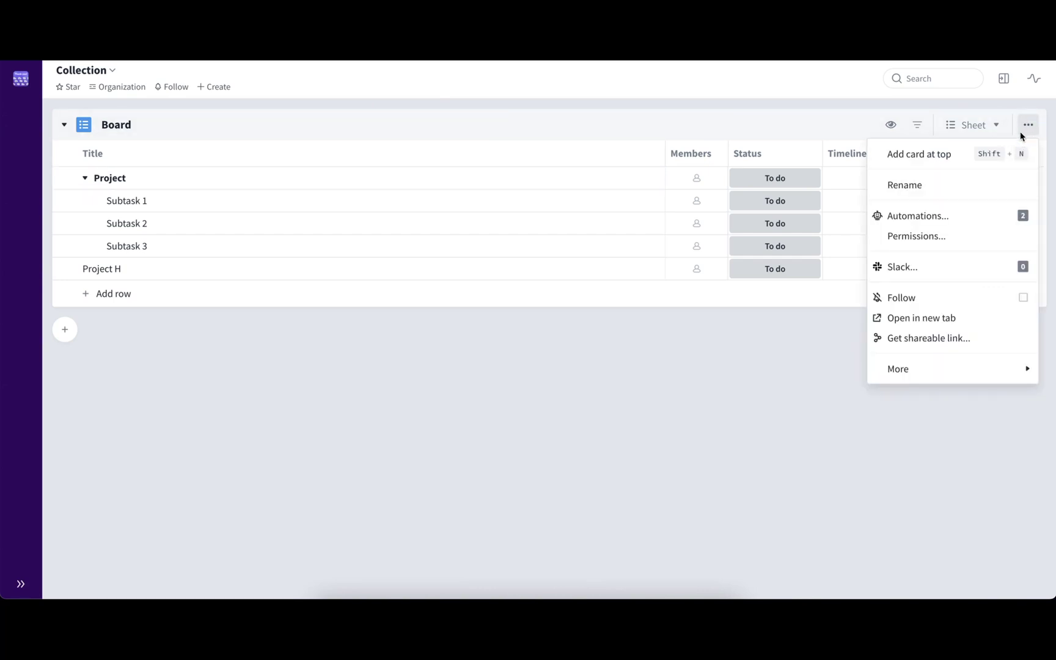
mouse_move(961, 376)
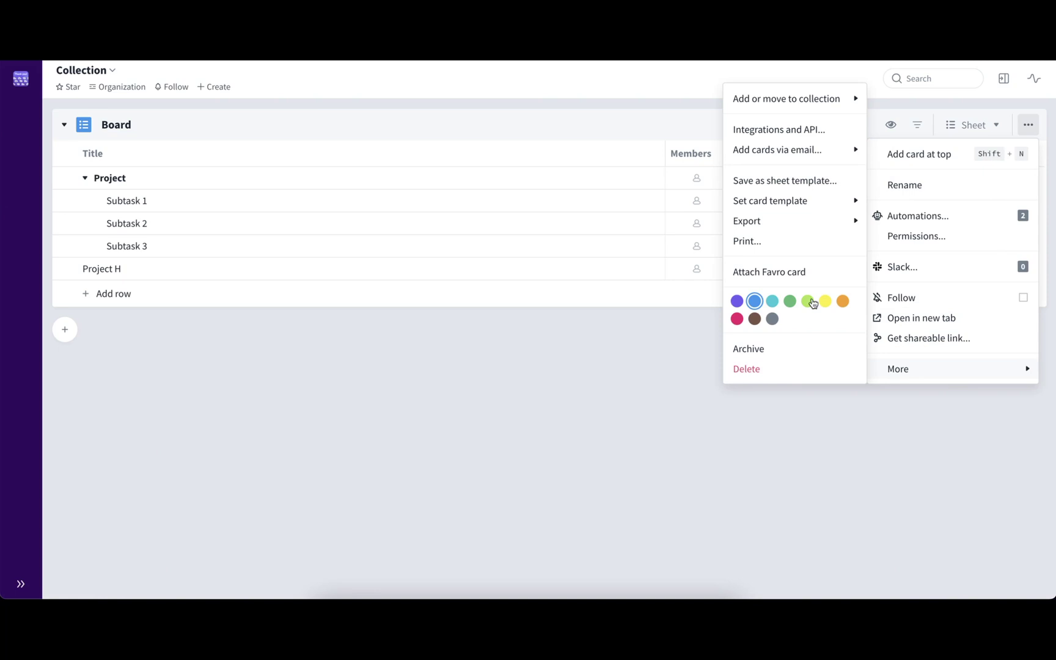
mouse_move(830, 205)
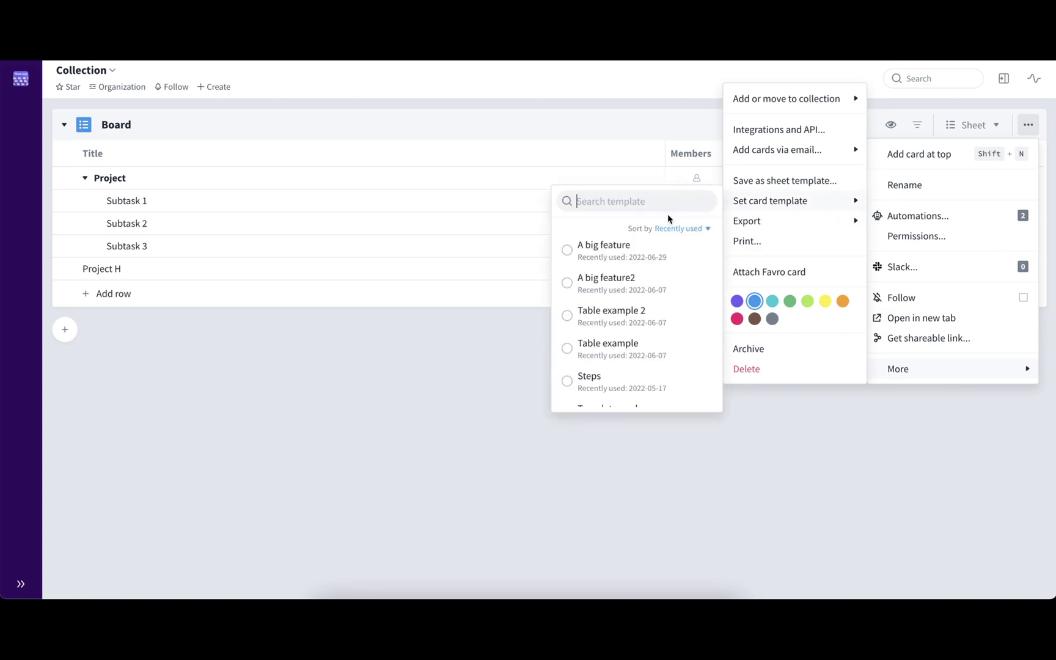
scroll(678, 274, "down", 1)
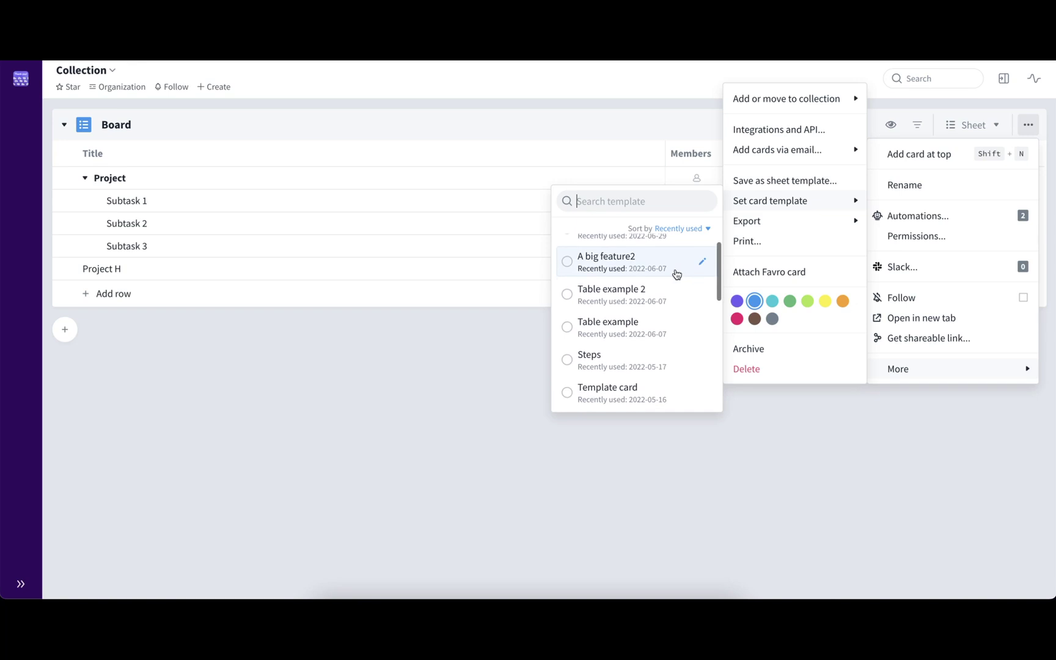
scroll(676, 274, "up", 1)
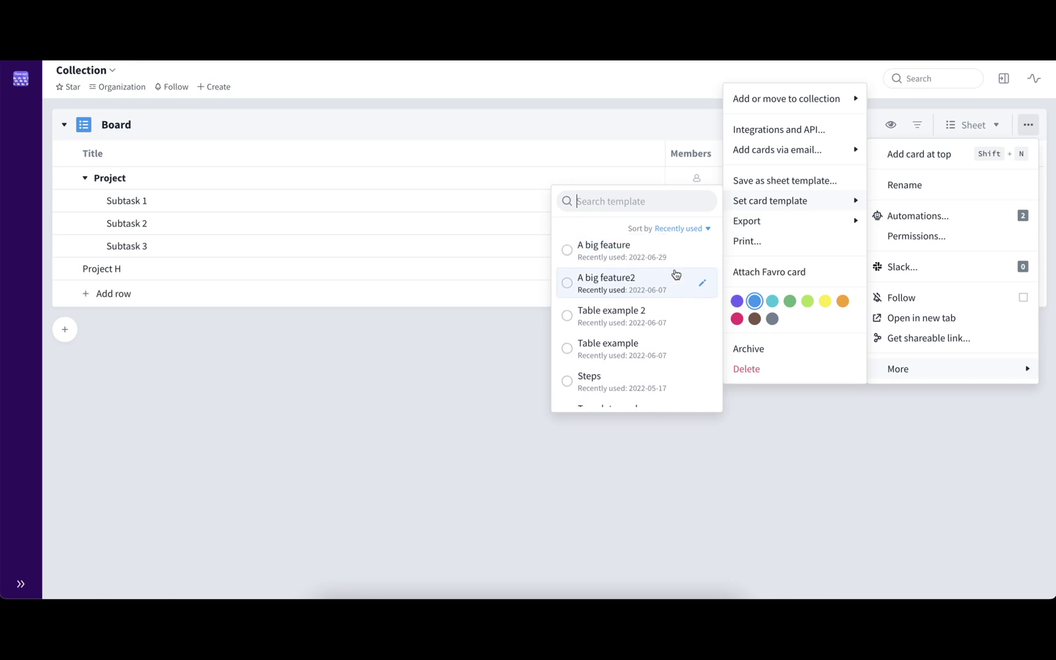
type("board")
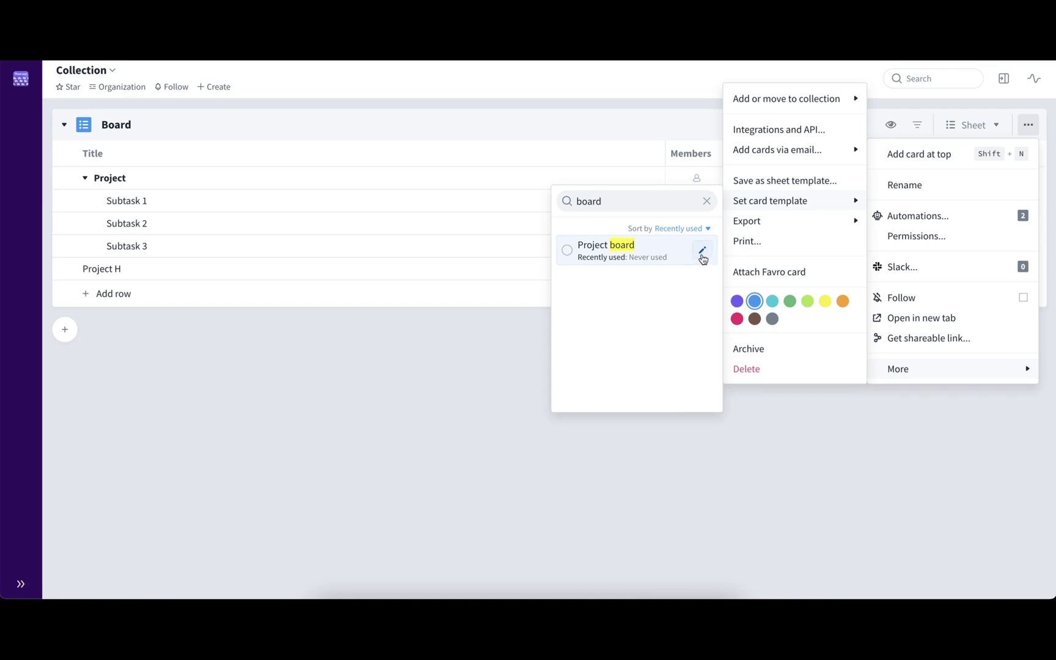
left_click(702, 259)
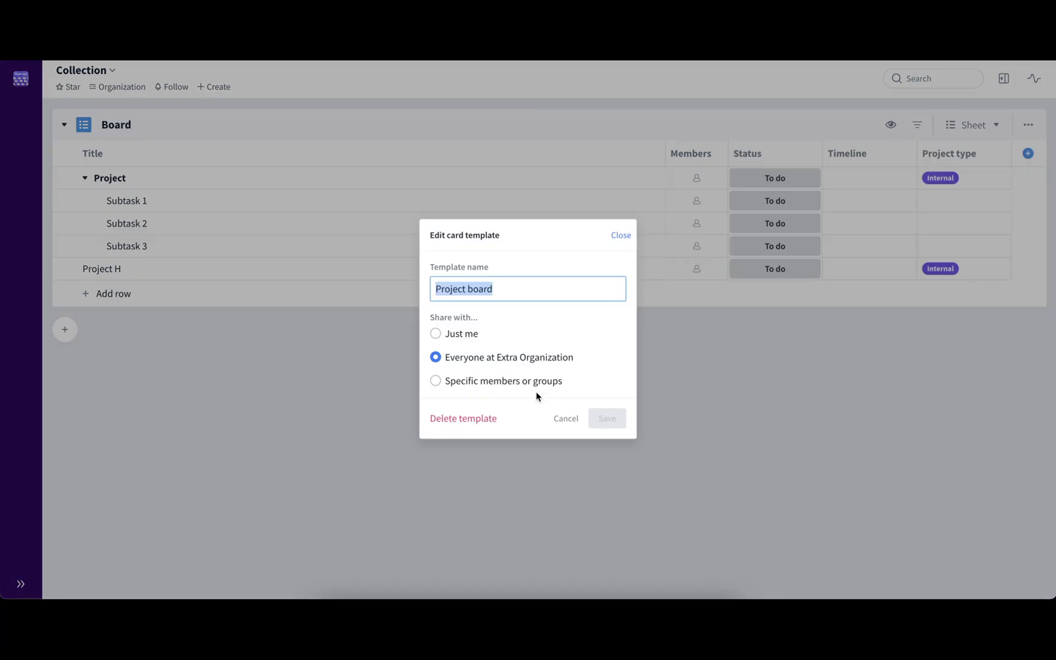
left_click(487, 424)
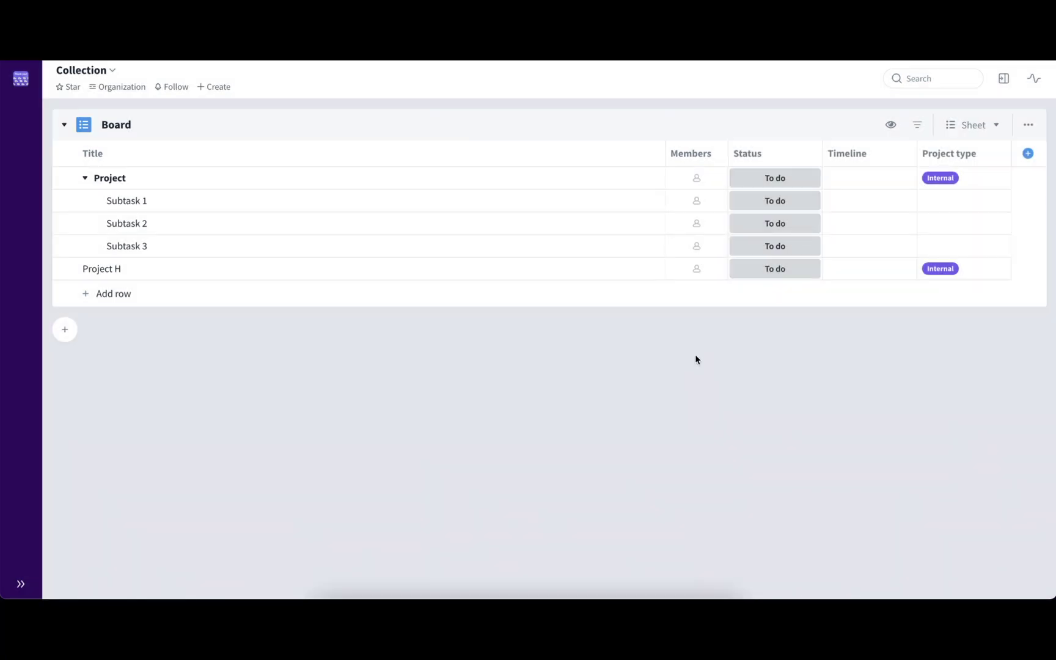
Add a 'When card is created' automation that applies the Project board card template
left_click(1034, 131)
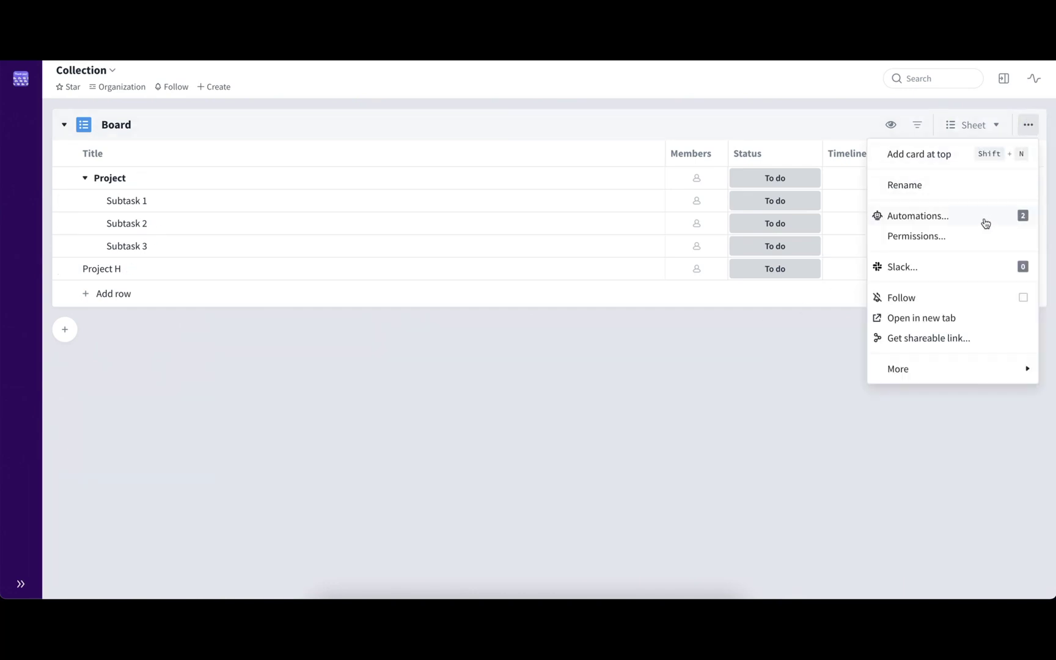
left_click(986, 221)
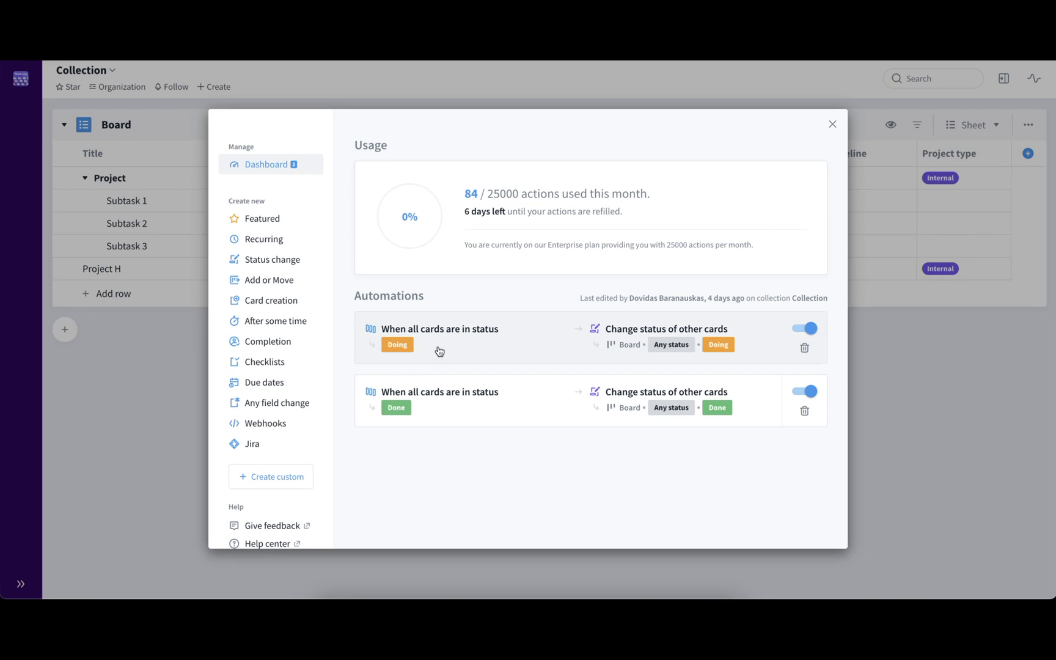
left_click(301, 479)
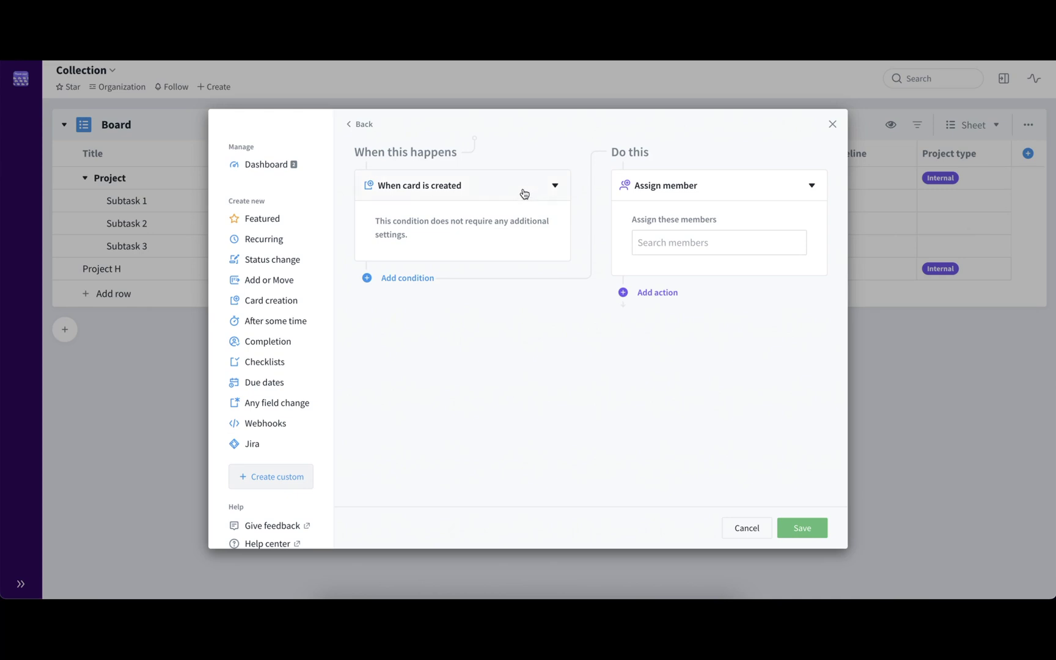
left_click(757, 187)
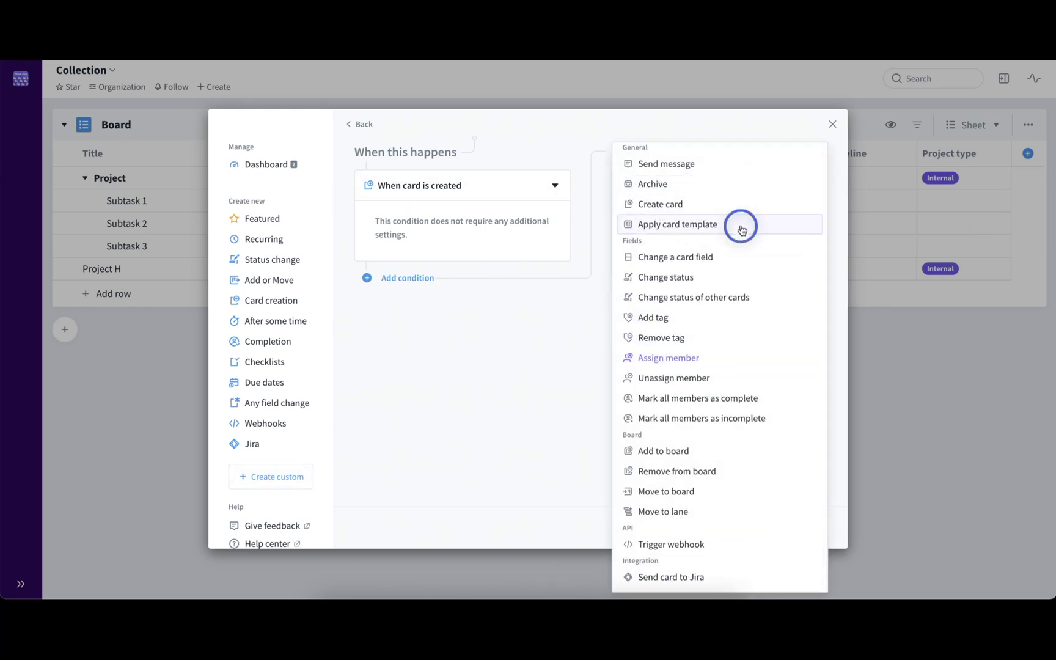
left_click(740, 224)
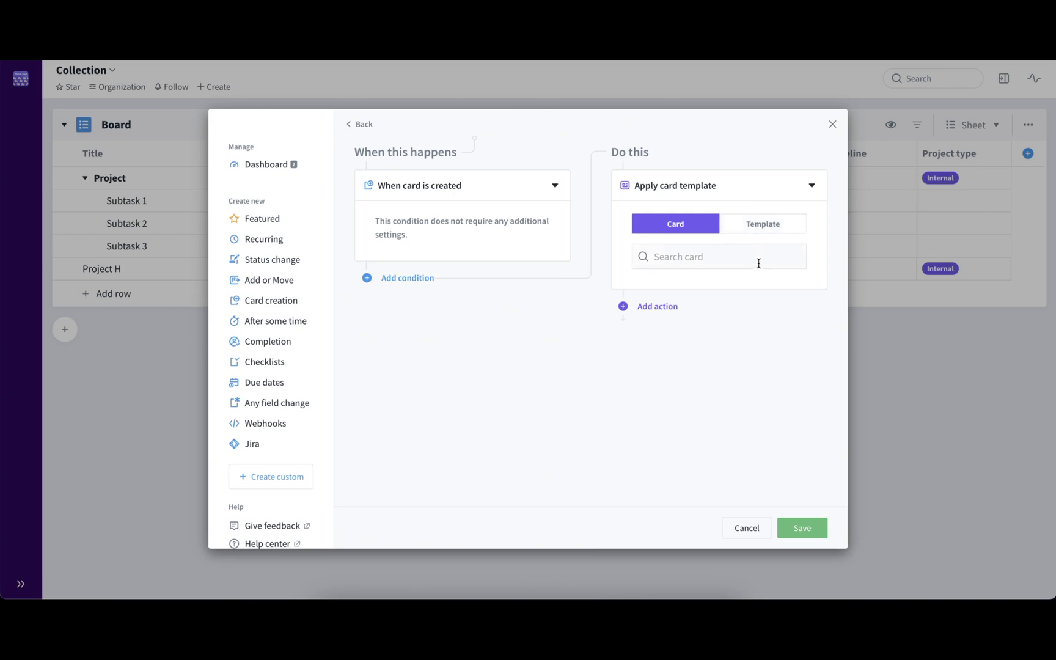
left_click(795, 230)
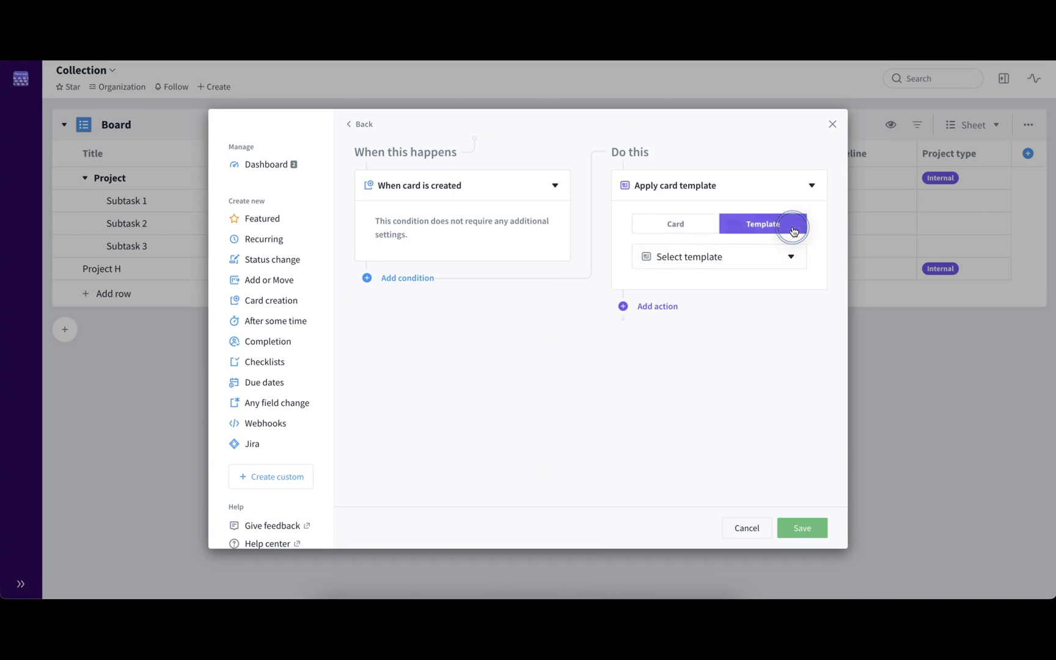
left_click(792, 261)
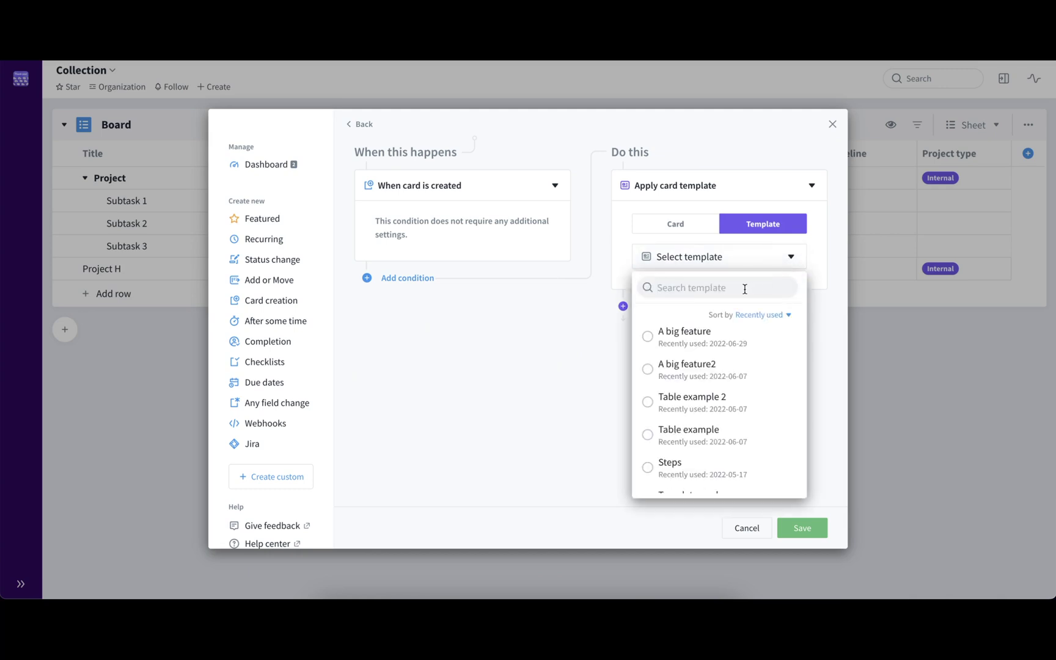
type("project")
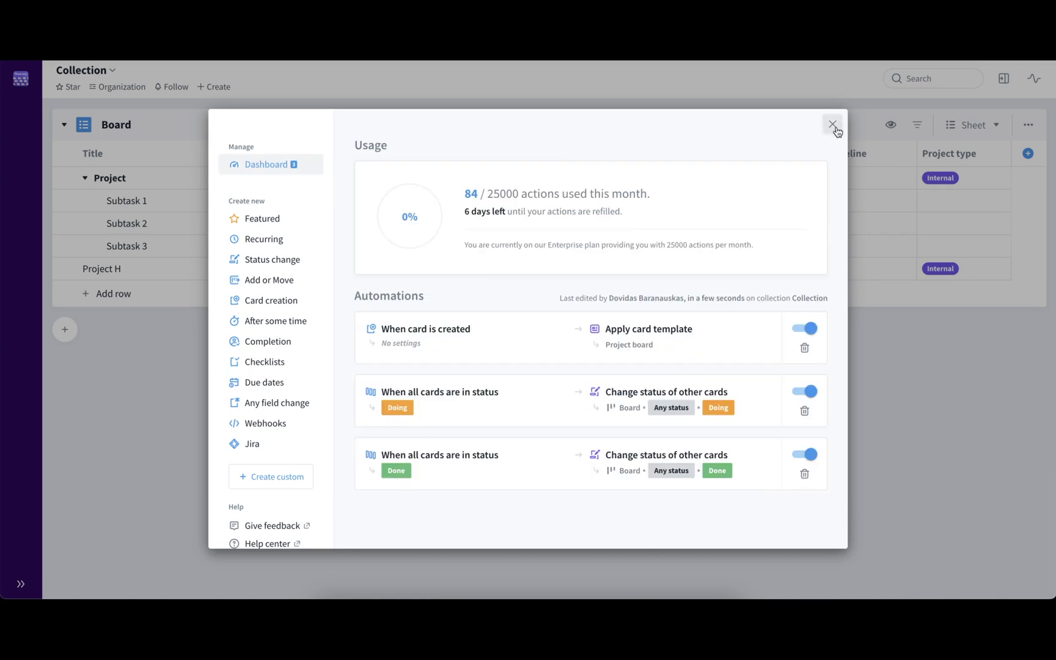
left_click(833, 124)
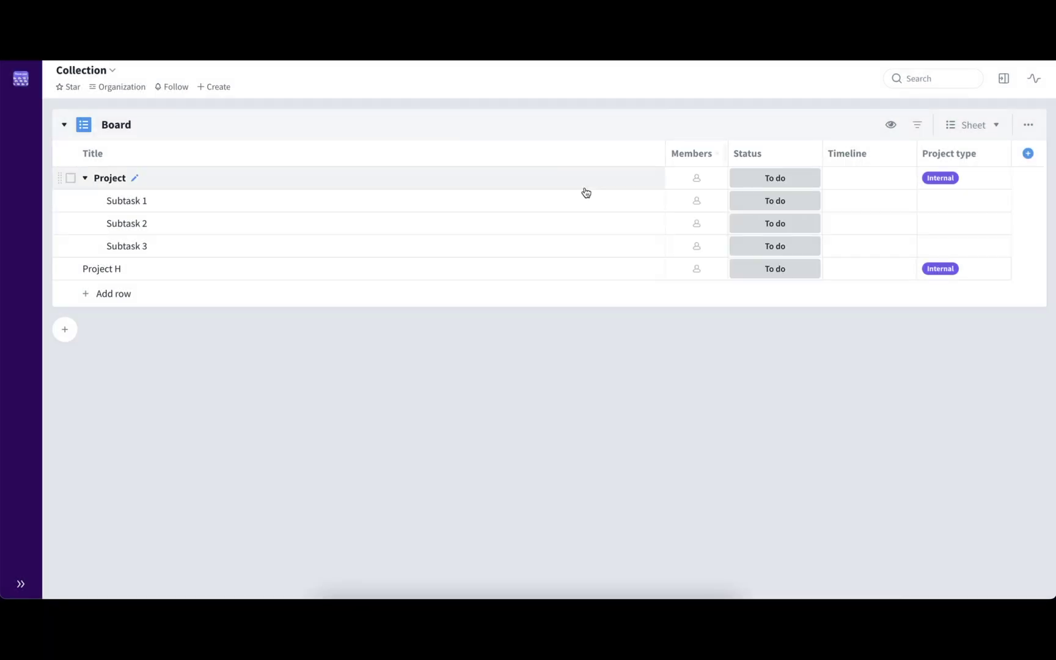
Add a new card titled 'Project F' below Project H
left_click(117, 295)
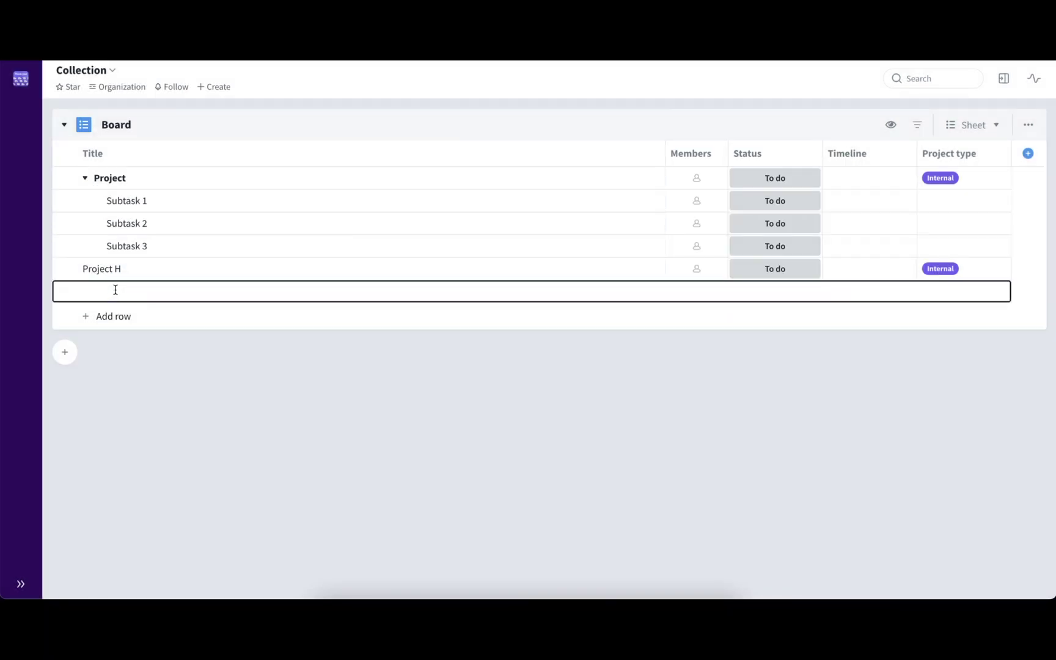
type("Project F")
key("Return")
key("Escape")
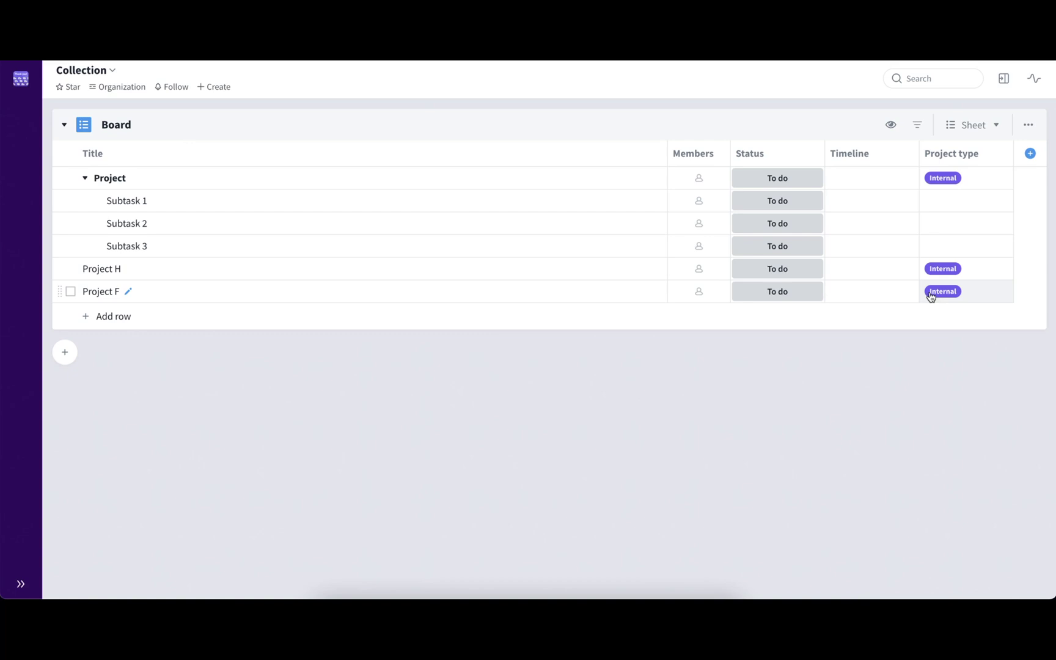
left_click(90, 292)
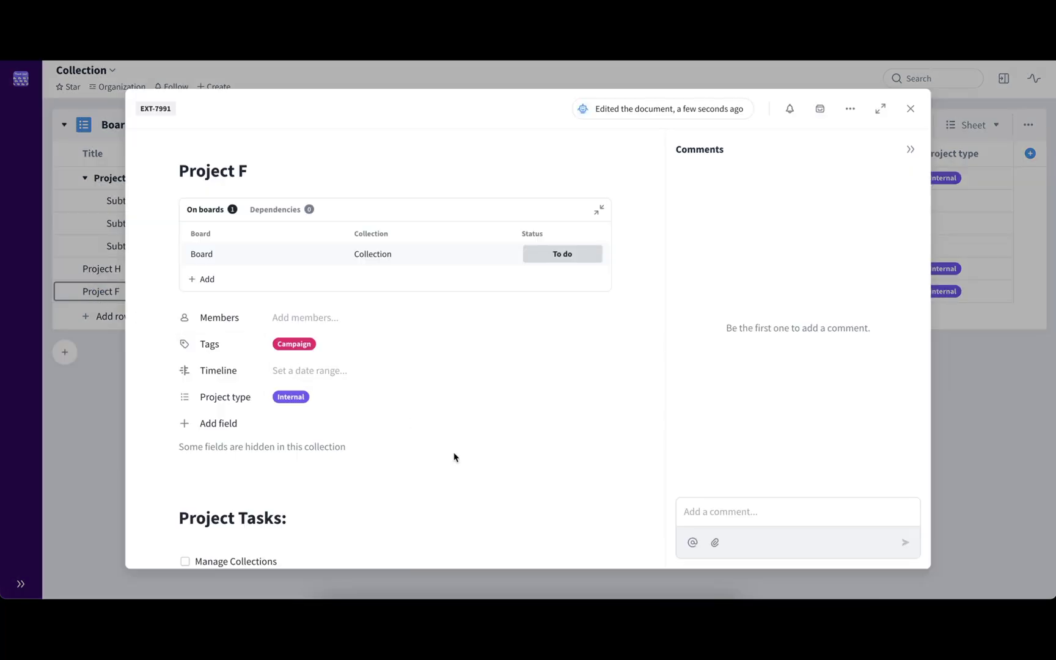
scroll(464, 463, "down", 2)
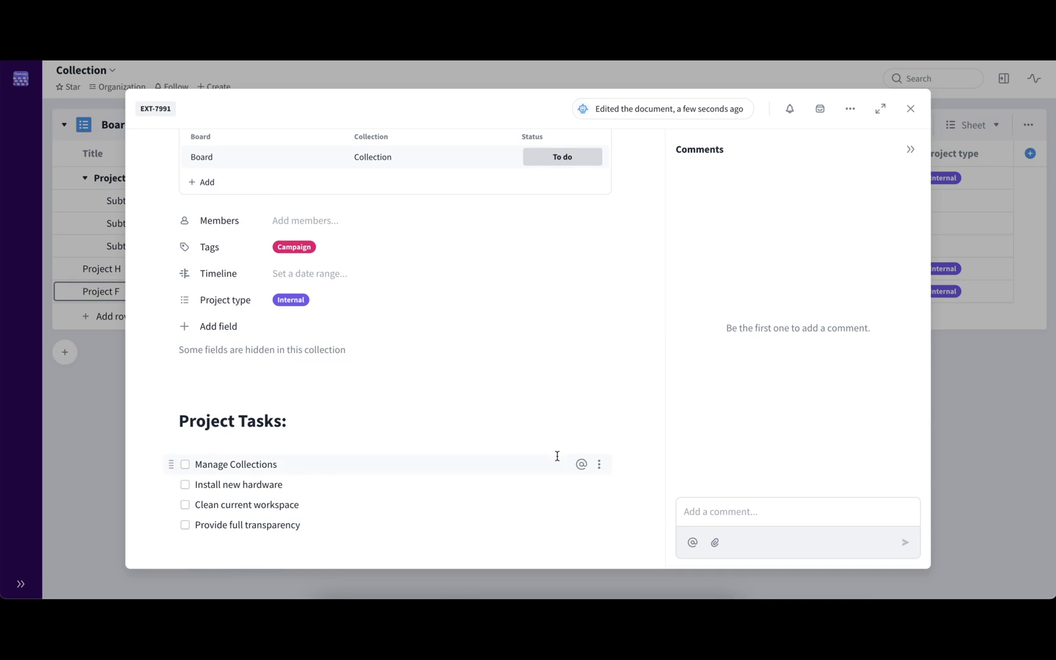
scroll(556, 455, "down", 2)
scroll(556, 456, "down", 5)
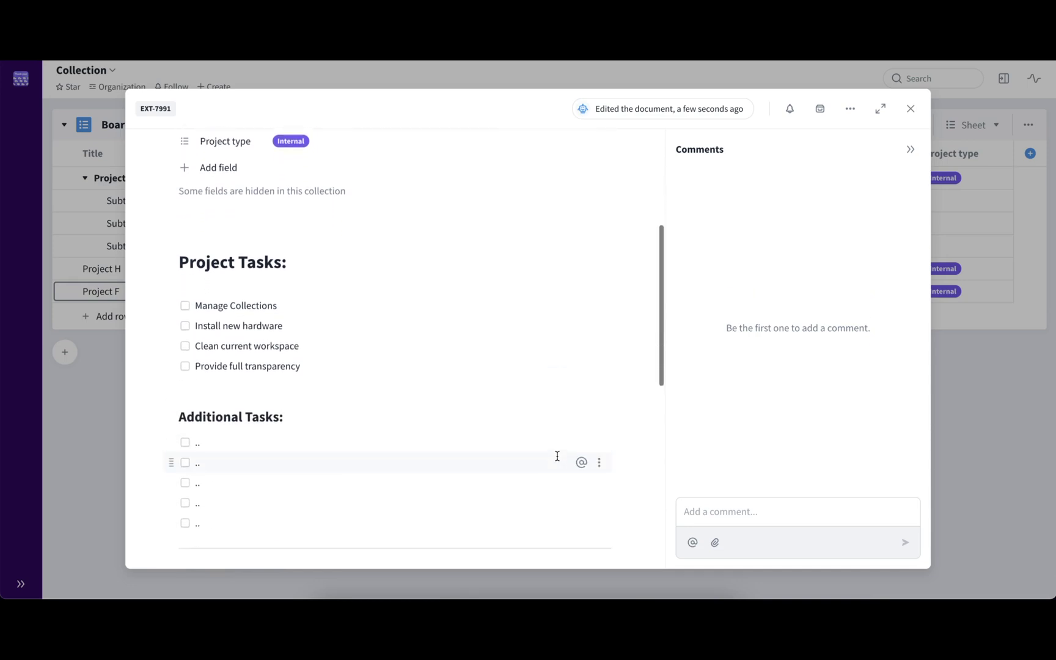
scroll(557, 456, "down", 5)
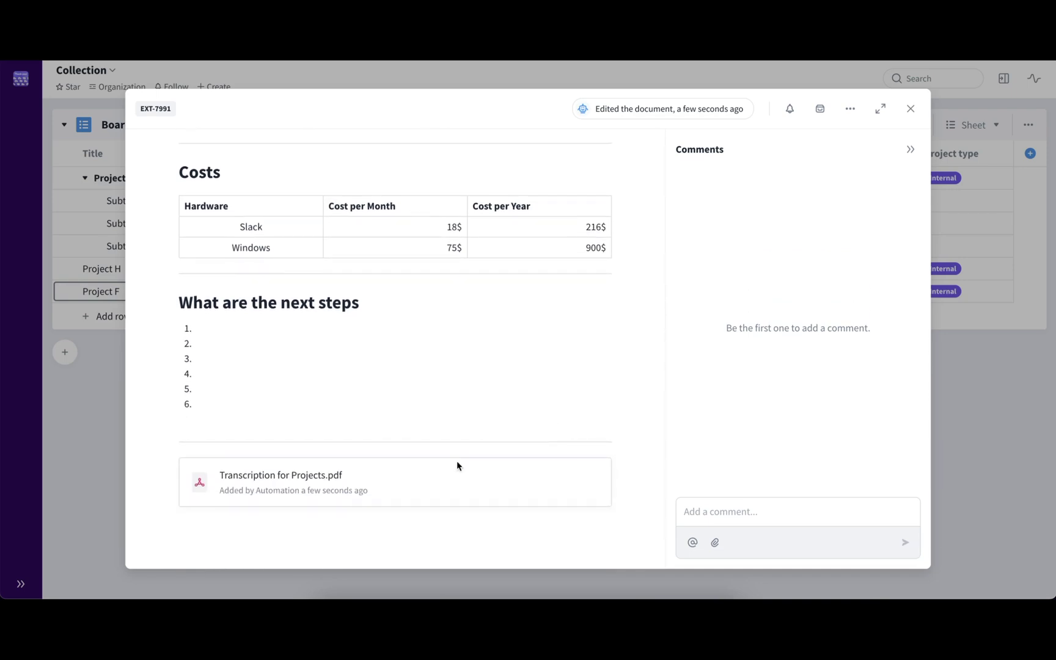
left_click(1023, 438)
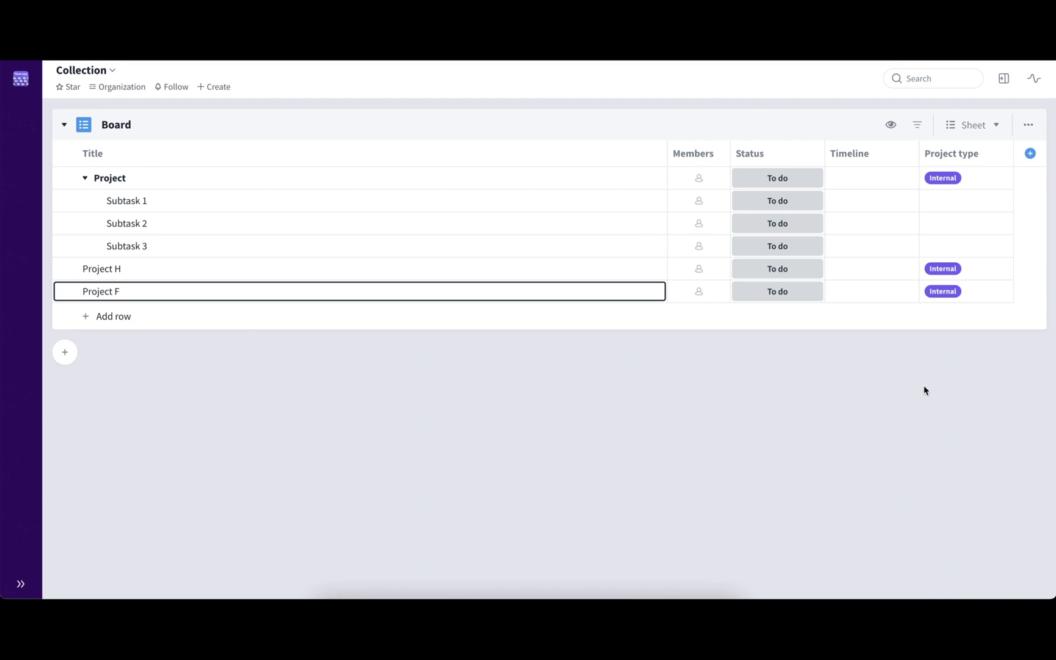
Save the Board as sheet template 'Board project template', shared with Everyone at Extra Organization
left_click(1026, 129)
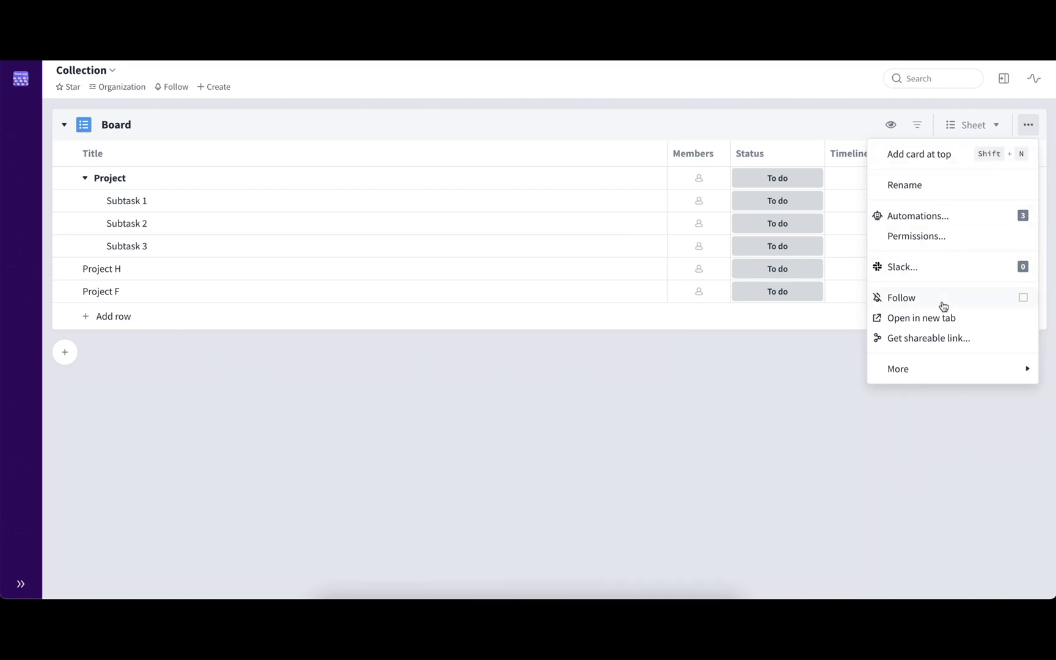
mouse_move(947, 377)
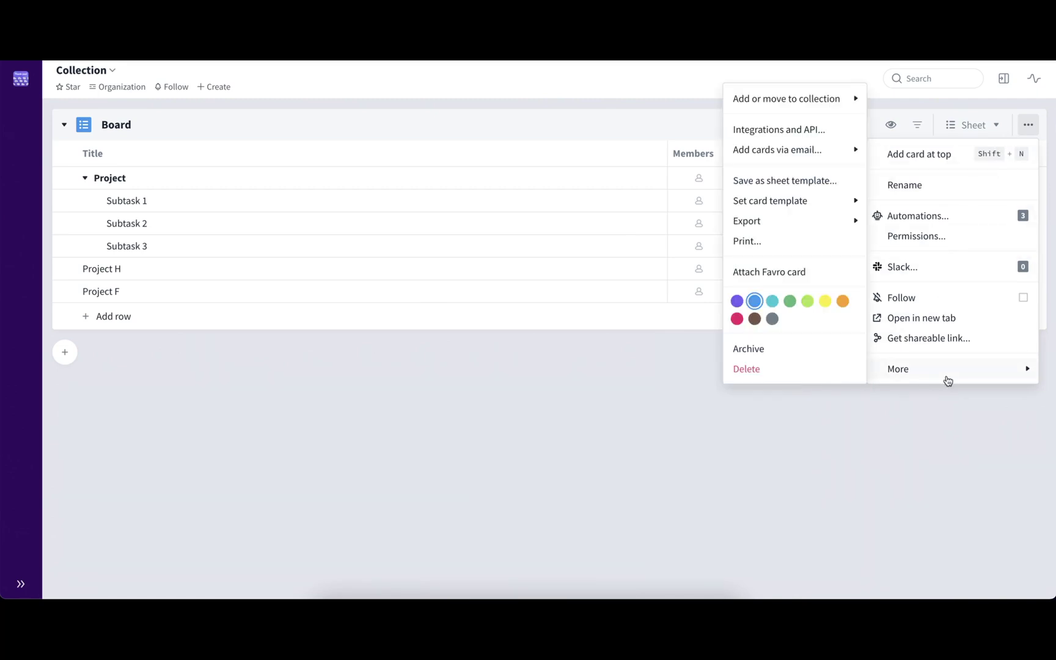
left_click(849, 184)
left_click(862, 166)
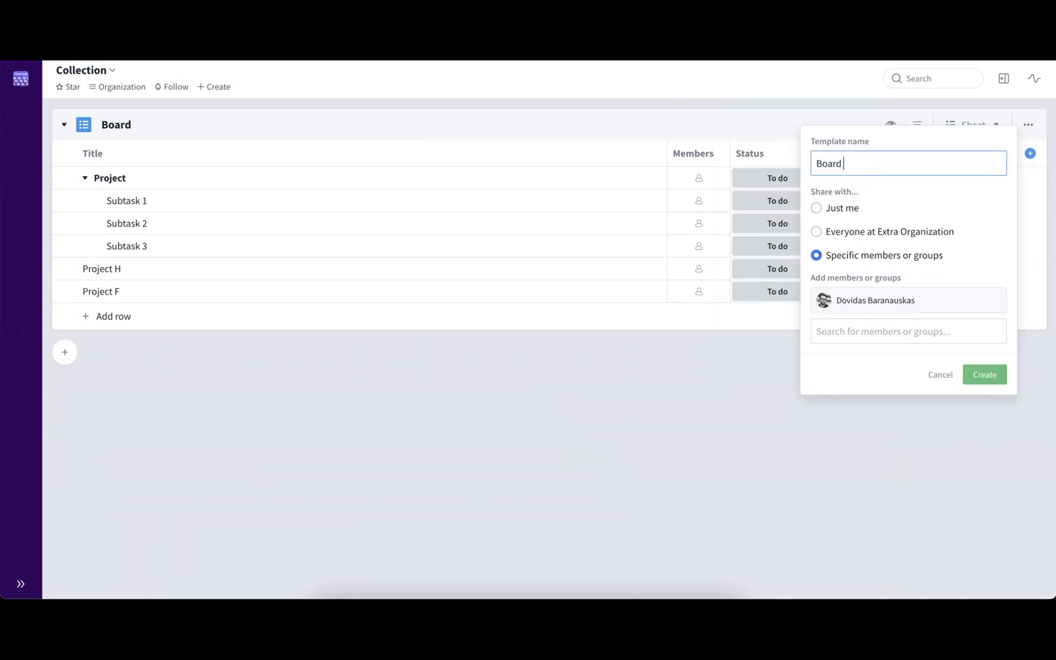
type("project te")
type("mplate")
left_click(948, 233)
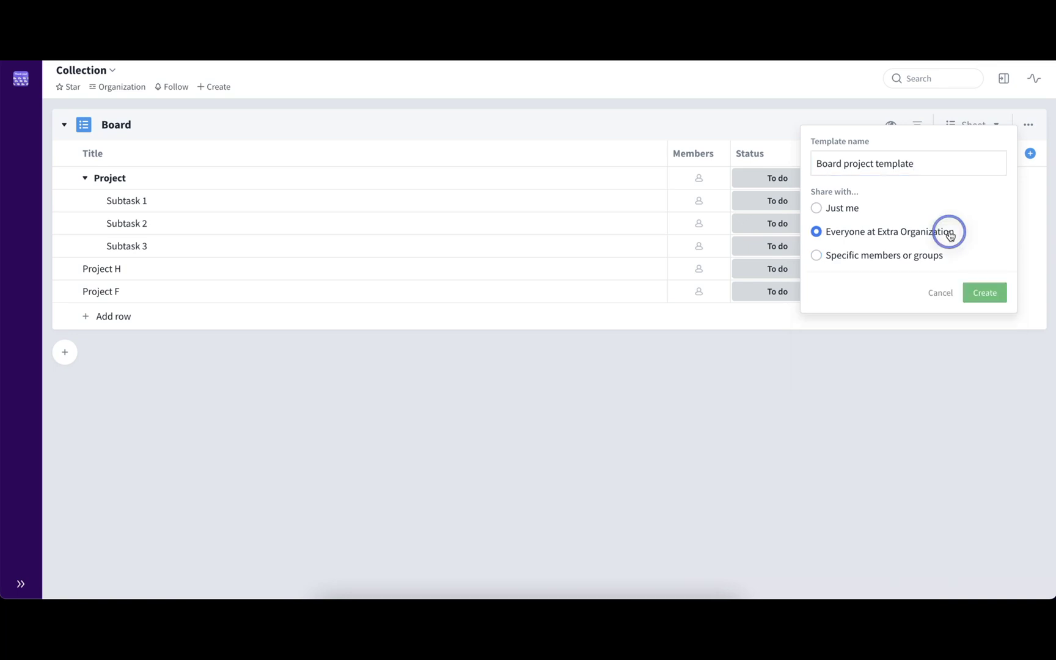
left_click(983, 294)
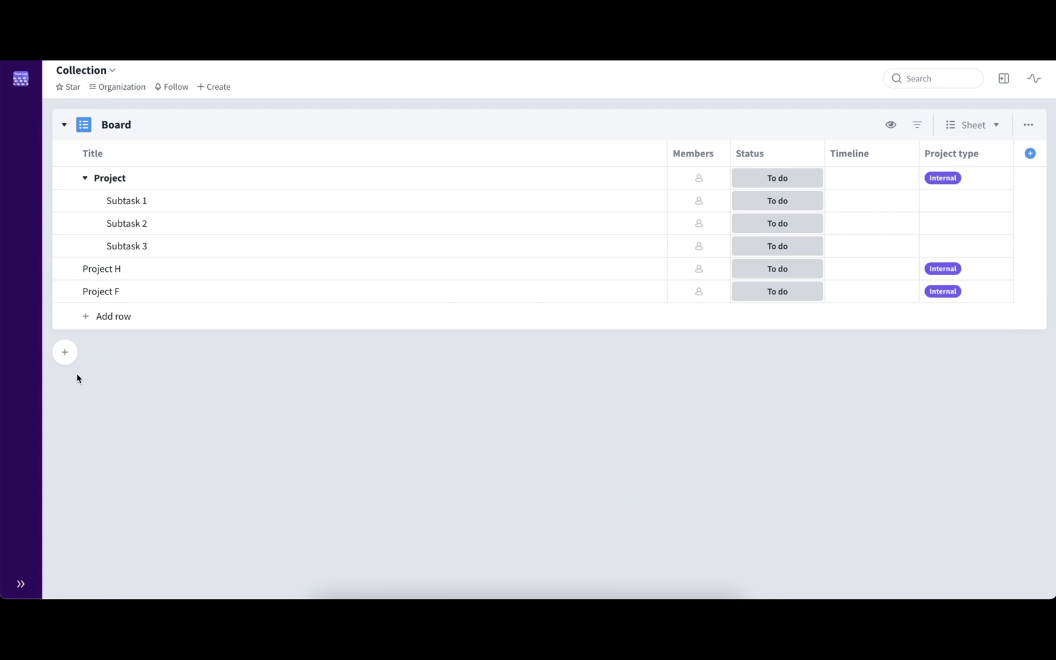
Add a new sheet board named Board to the collection from Board project template
left_click(65, 353)
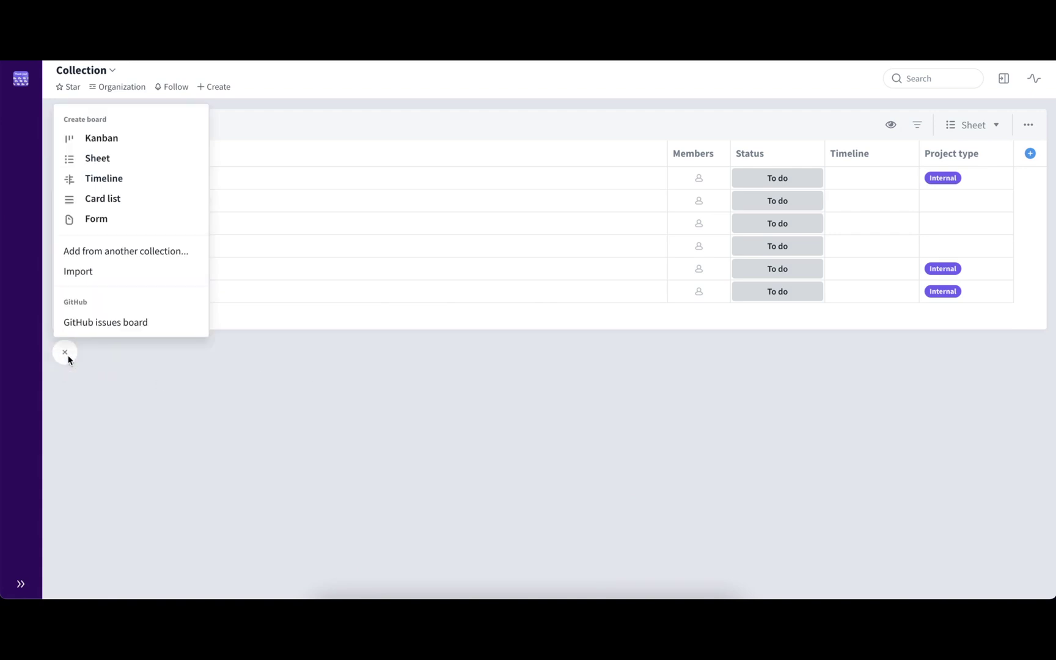
left_click(179, 164)
left_click(306, 190)
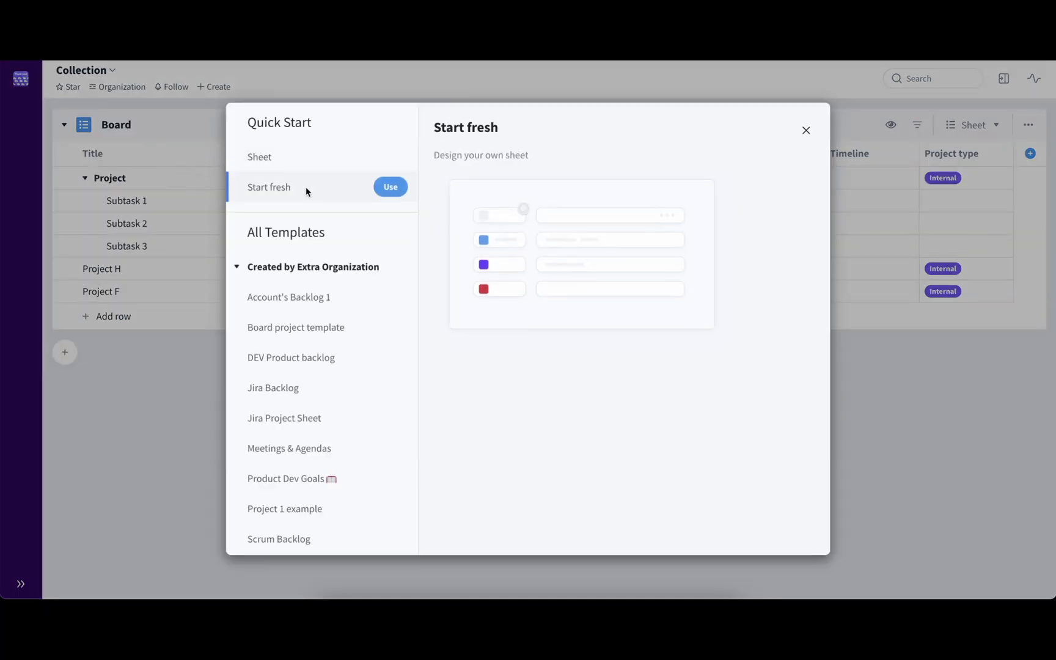
left_click(356, 298)
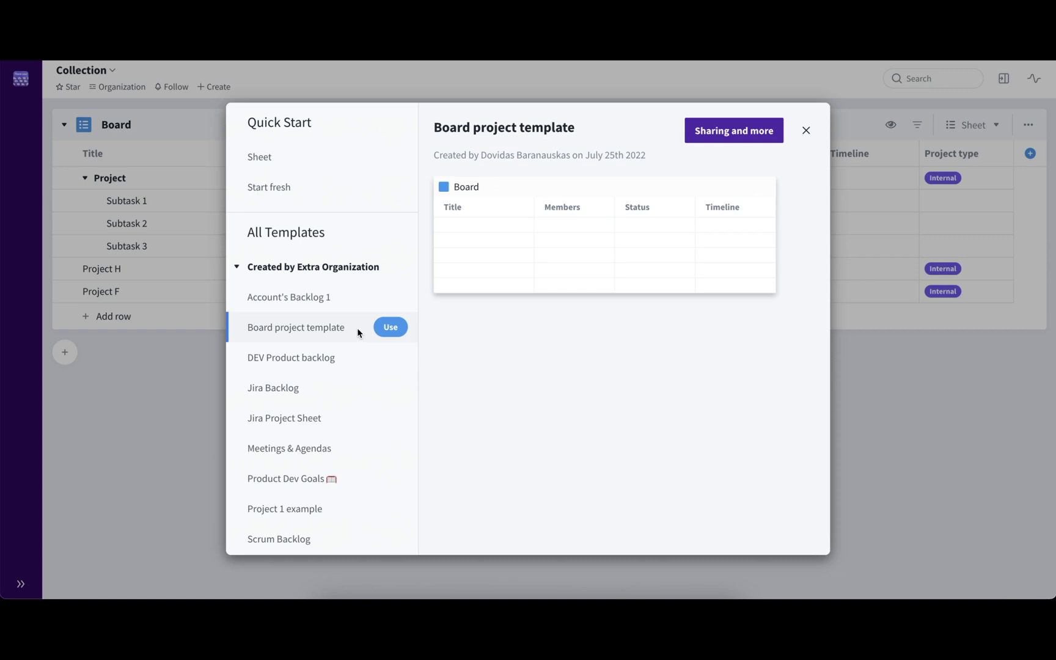
scroll(357, 330, "down", 3)
scroll(361, 338, "down", 3)
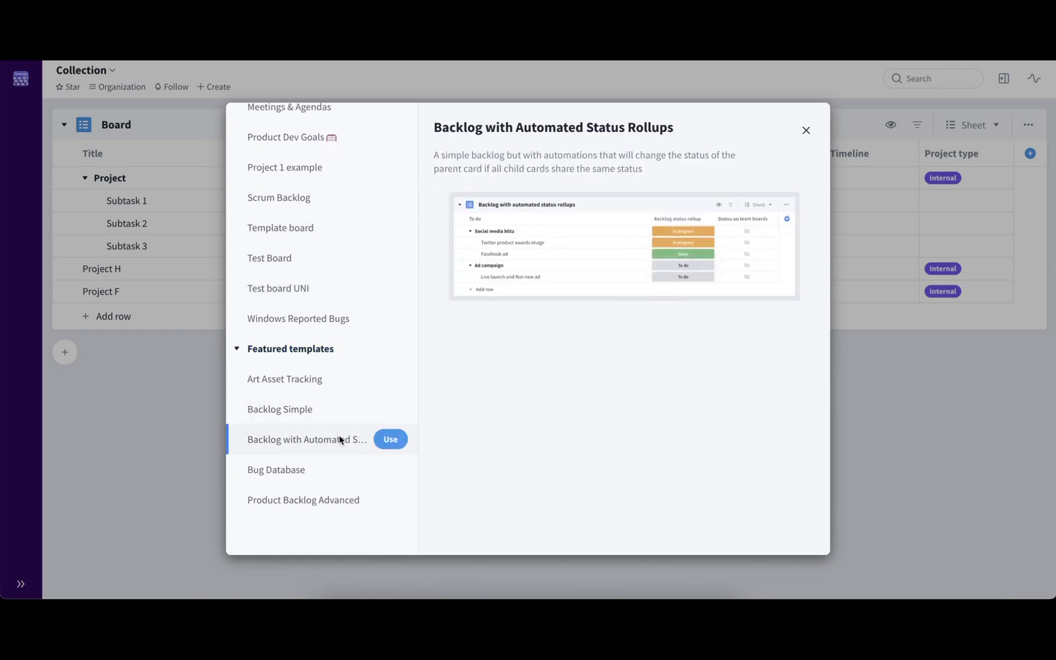
scroll(365, 326, "up", 6)
left_click(384, 317)
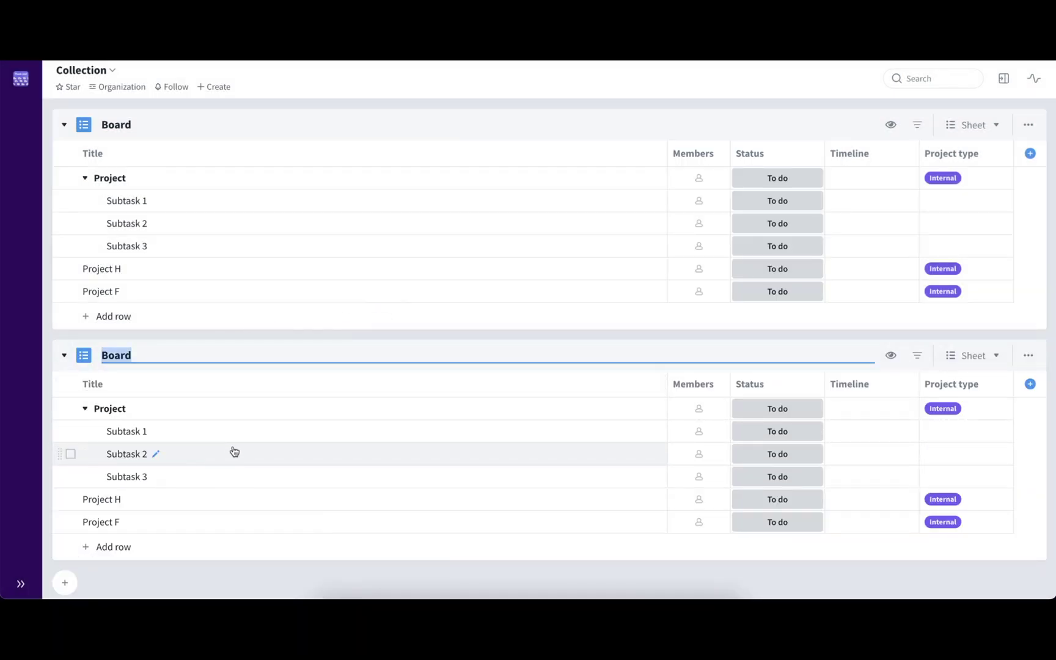
left_click(401, 340)
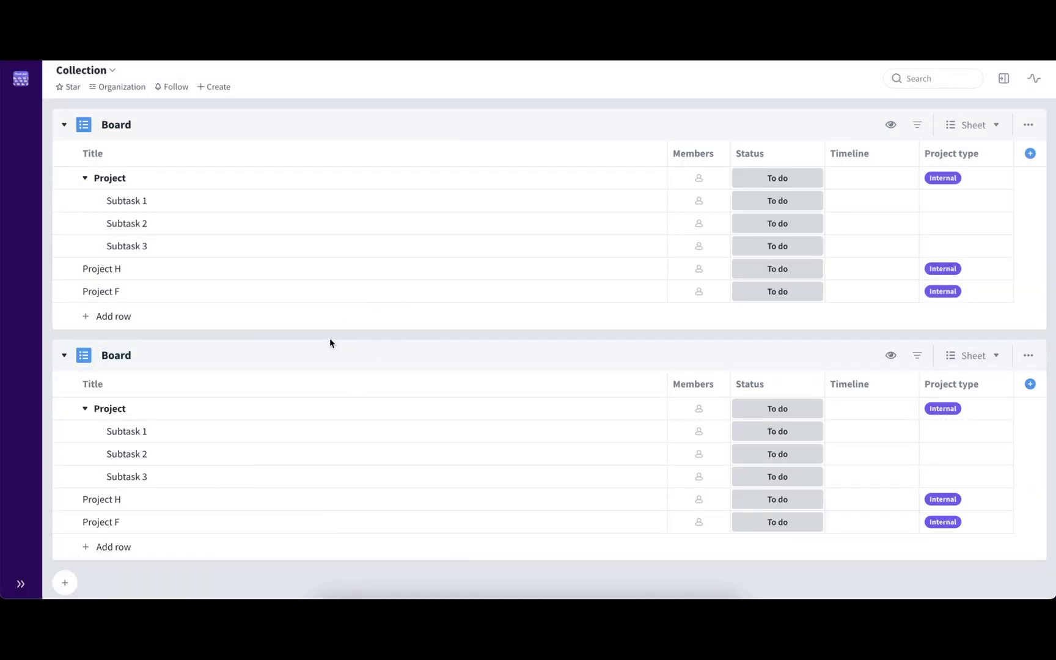
Open and review Project F on the new board, then close its details
left_click(116, 524)
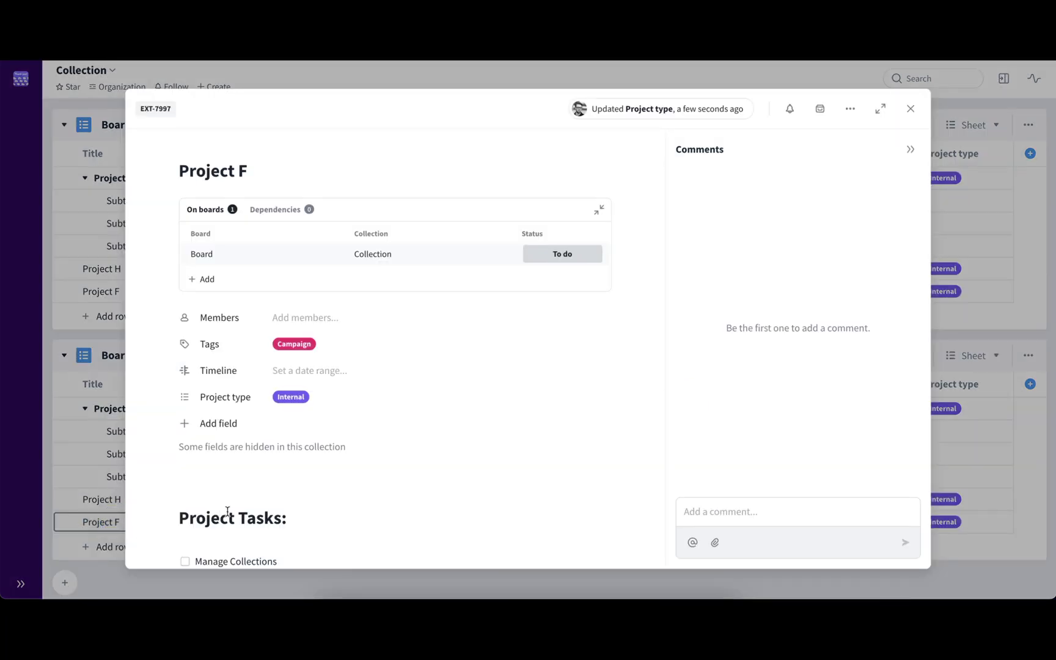
scroll(228, 511, "down", 8)
scroll(229, 511, "down", 2)
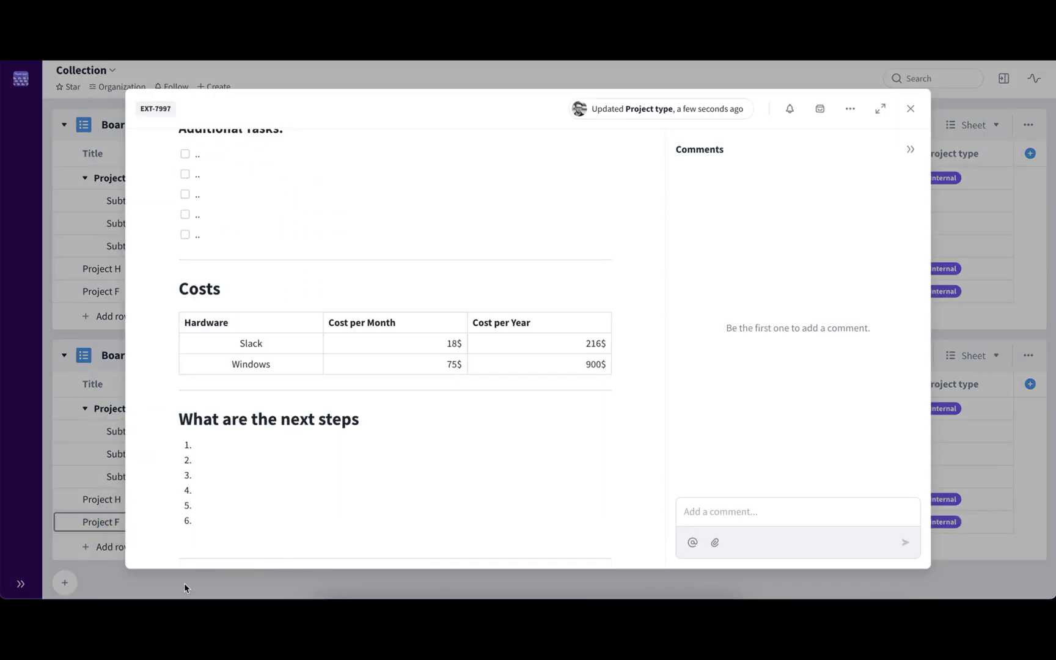
left_click(184, 583)
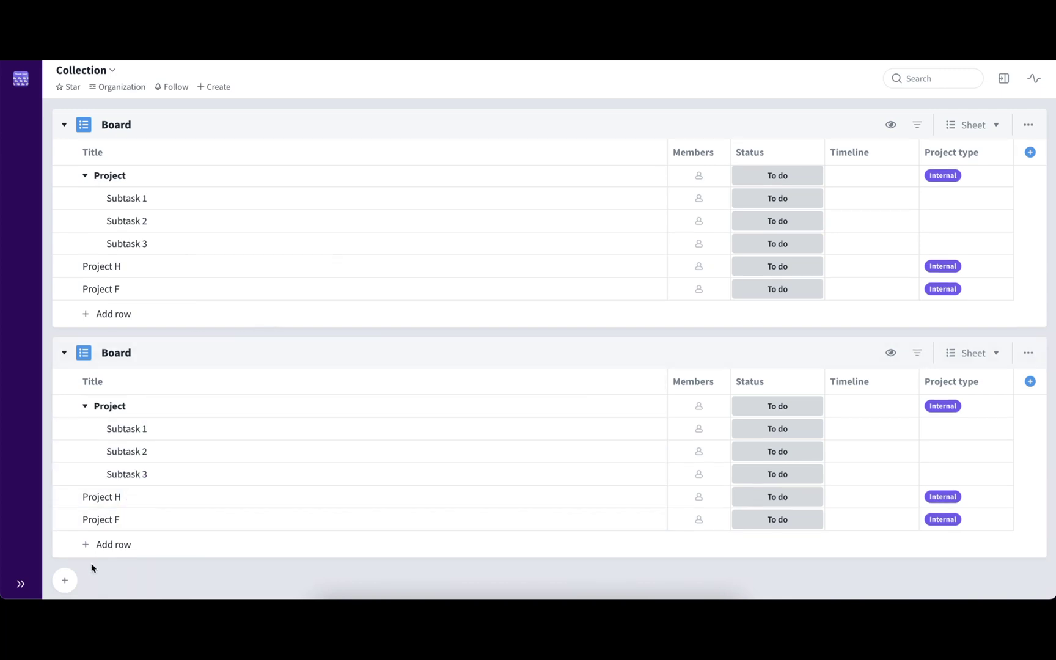
scroll(79, 569, "down", 1)
left_click(65, 581)
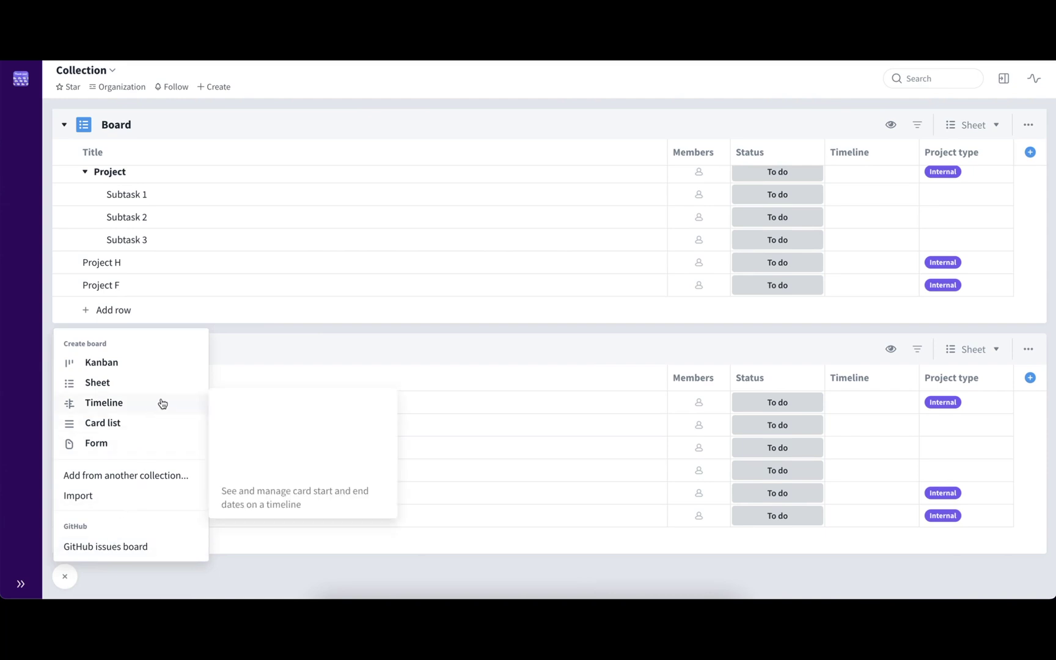
mouse_move(137, 387)
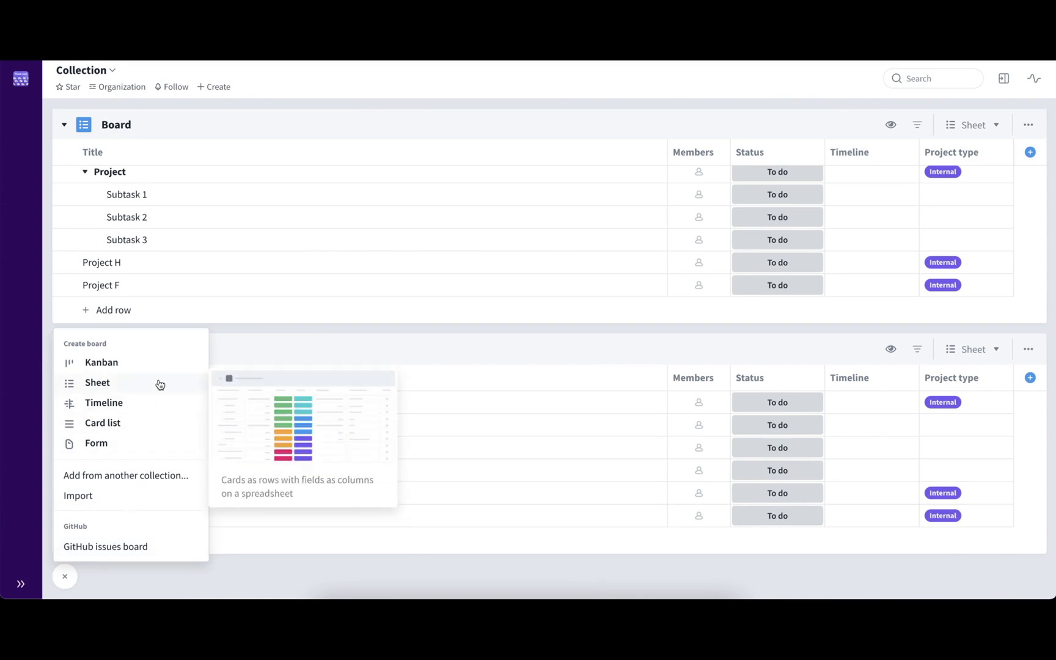
left_click(160, 384)
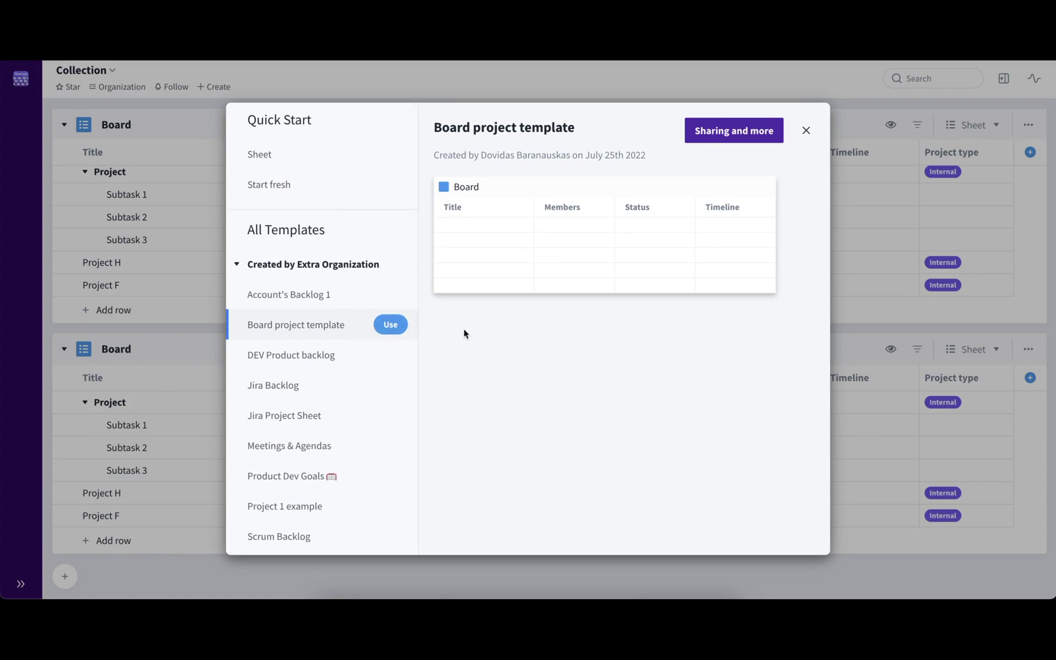
left_click(749, 143)
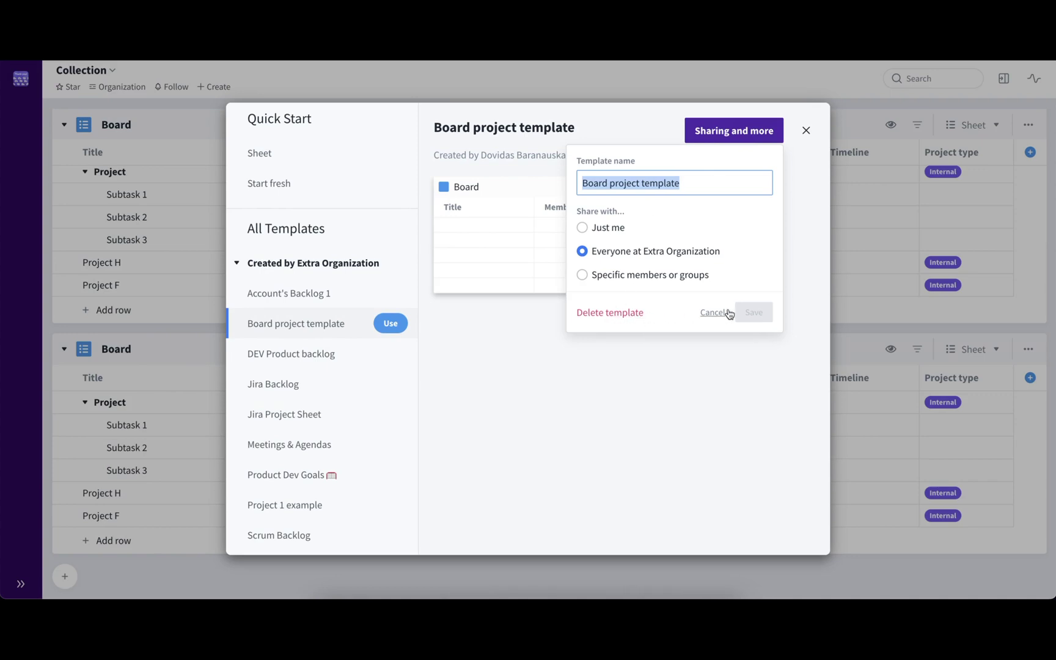
left_click(842, 316)
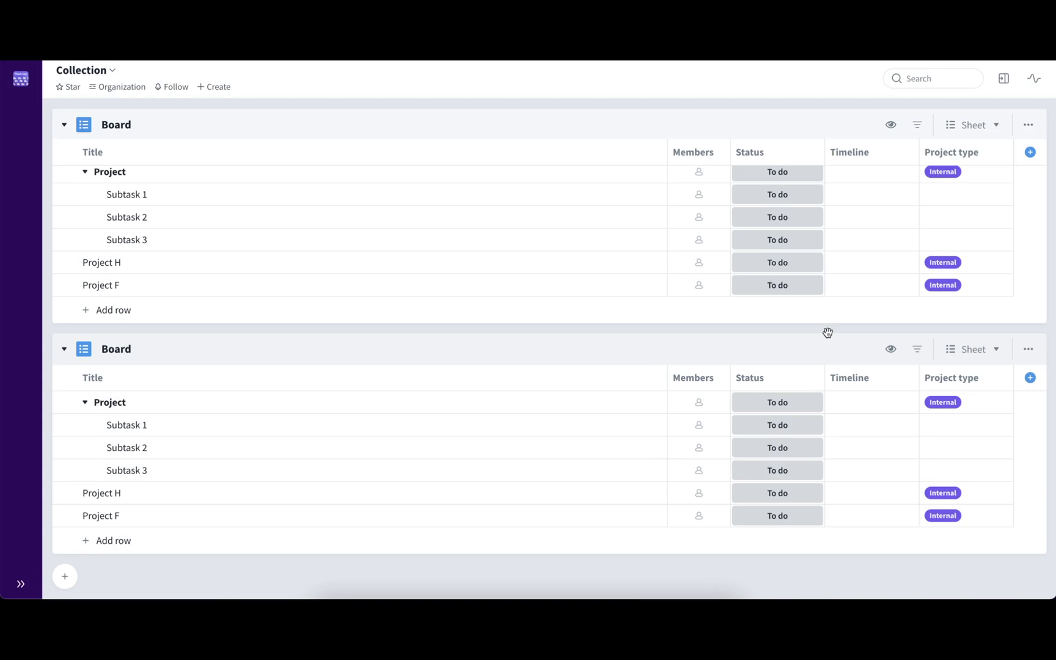
Save the collection as template 'Collection project board' for Everyone at Extra Organization
left_click(112, 72)
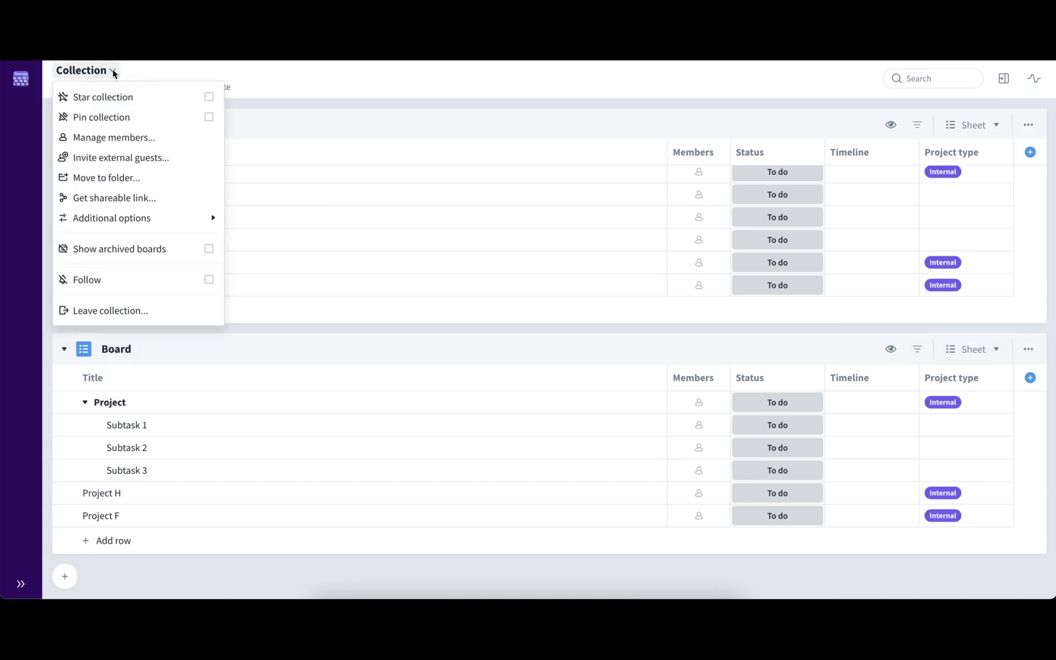
mouse_move(186, 221)
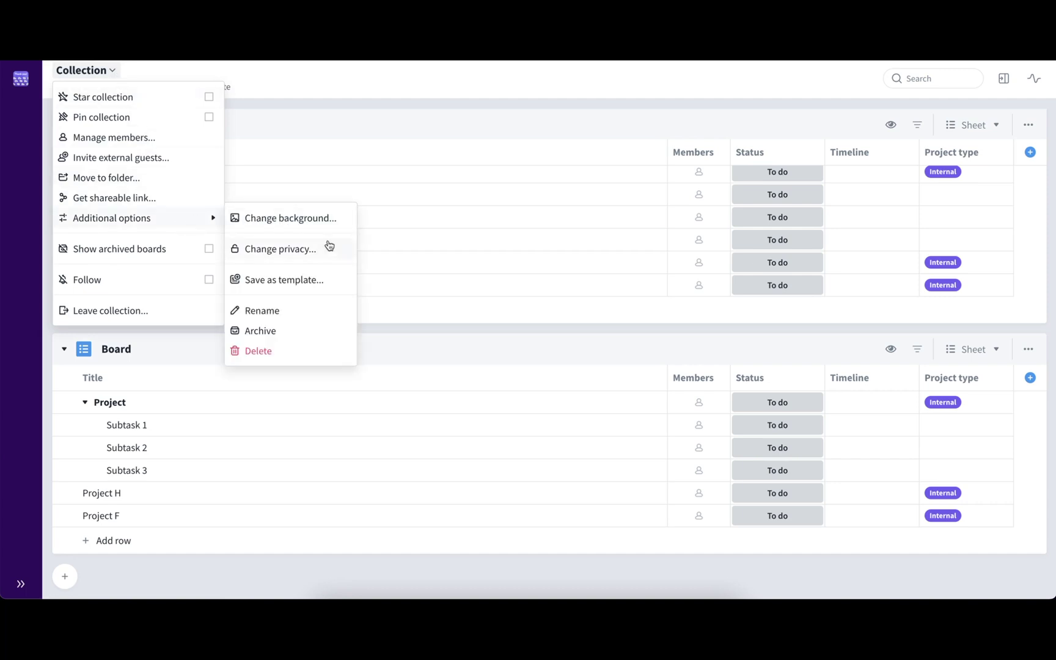
left_click(341, 284)
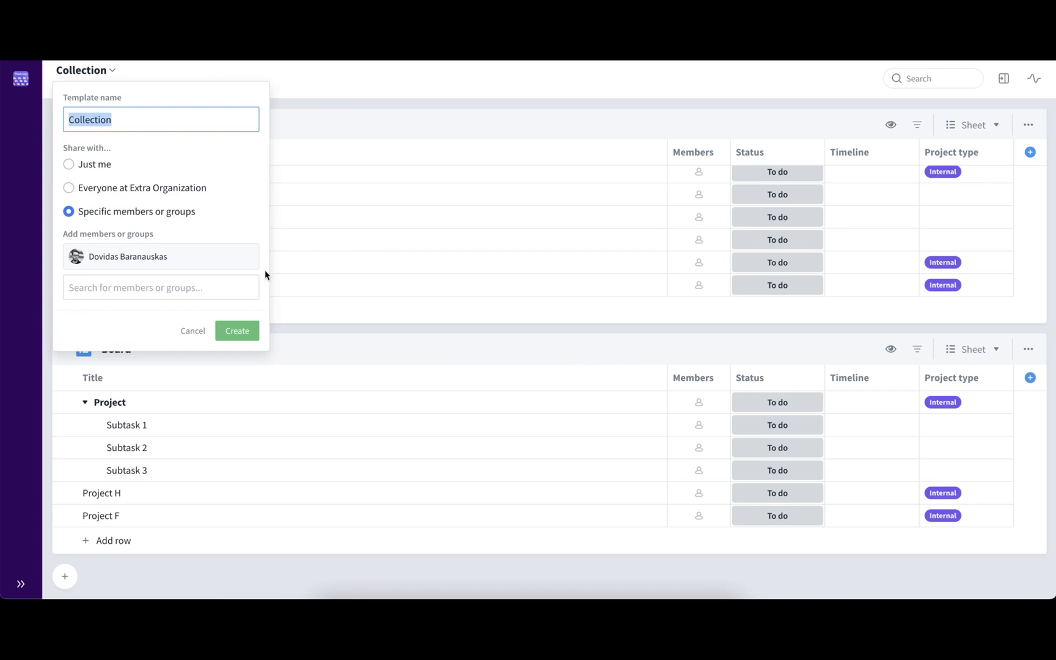
left_click(131, 120)
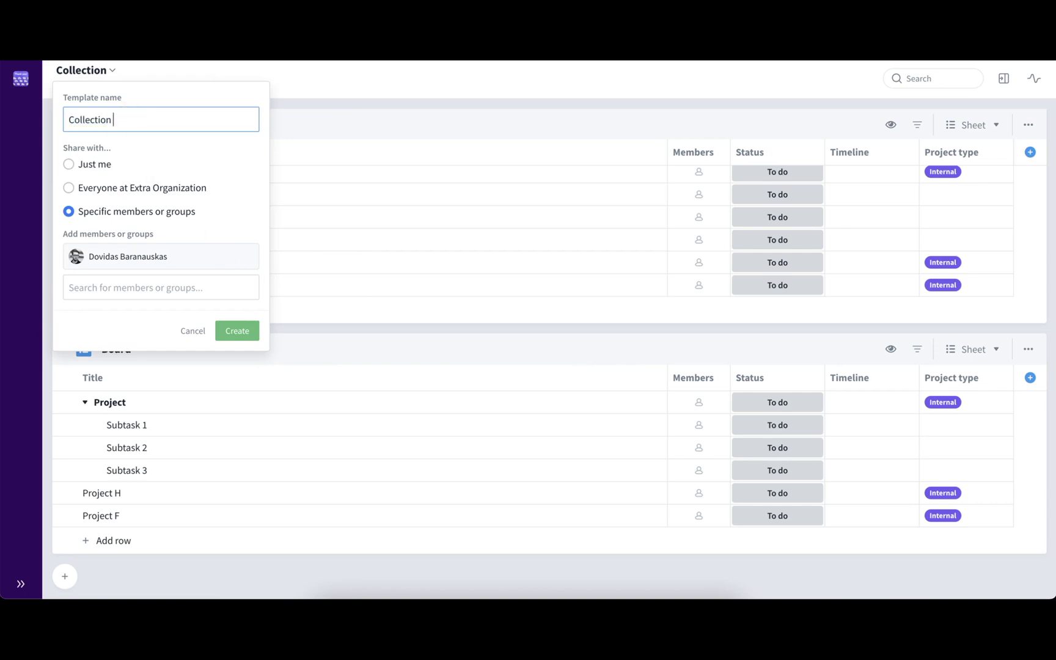
type("project board")
left_click(210, 192)
left_click(206, 190)
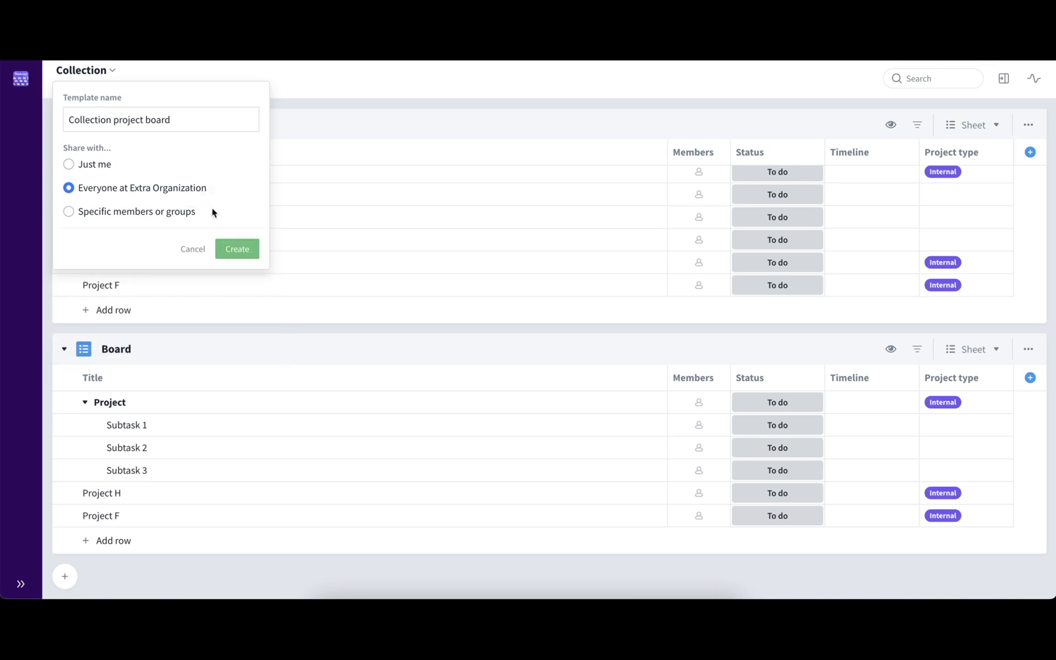
left_click(250, 248)
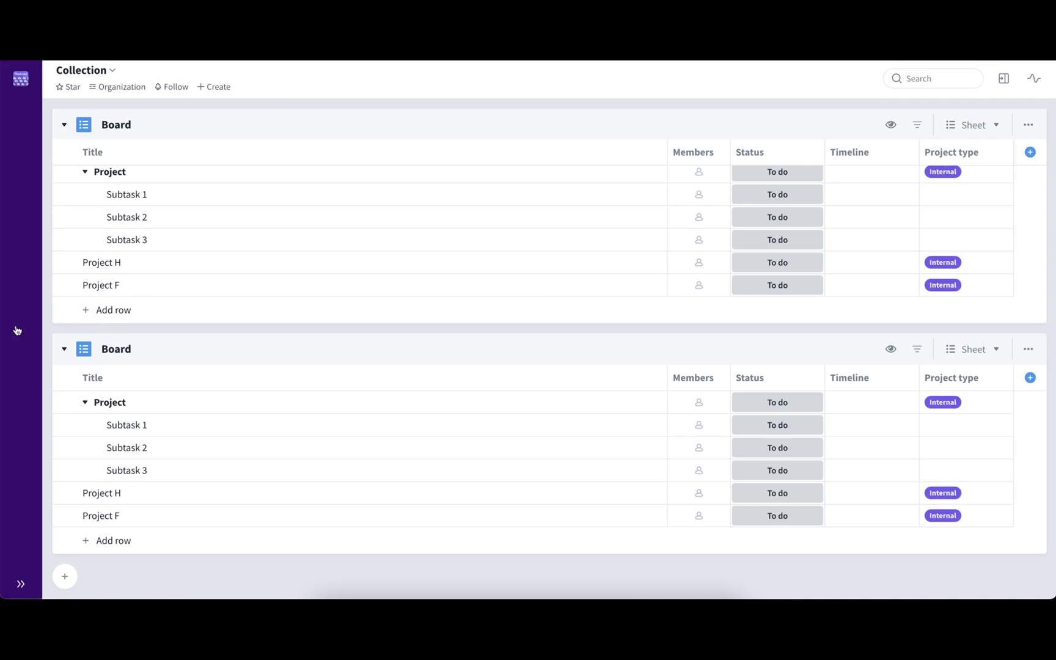
Open the collection Template gallery and preview the saved collection templates
mouse_move(17, 330)
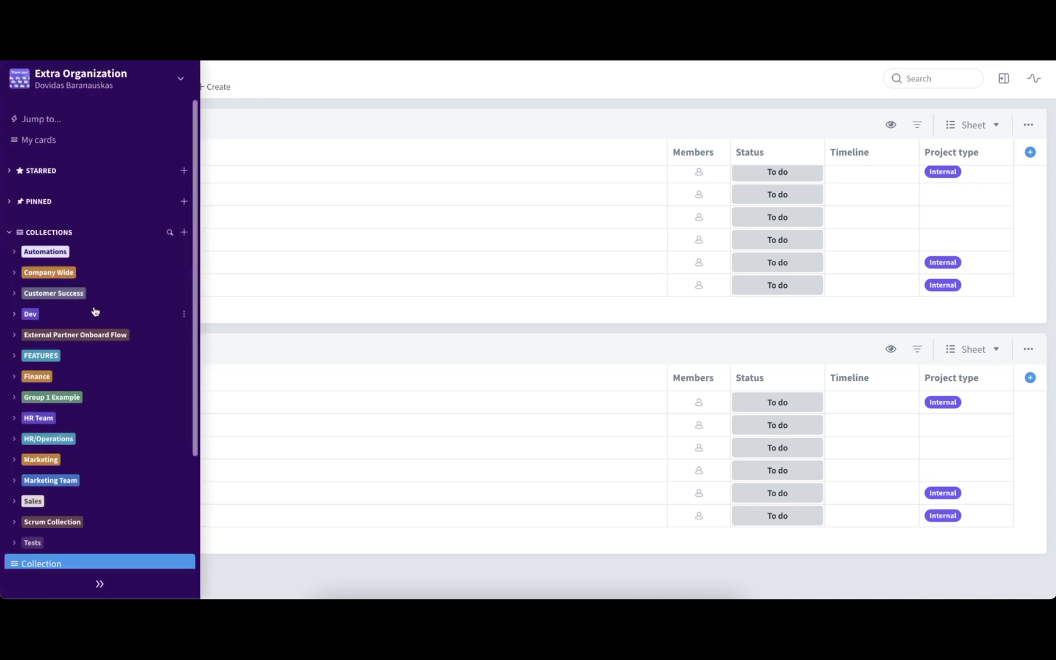
left_click(184, 232)
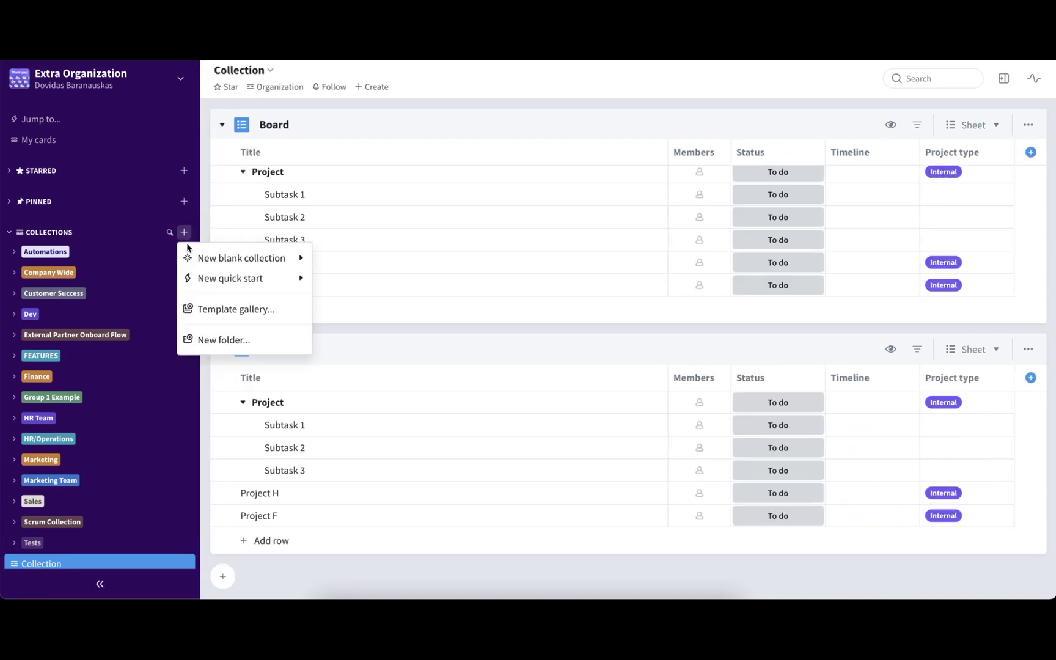
left_click(295, 310)
left_click(288, 237)
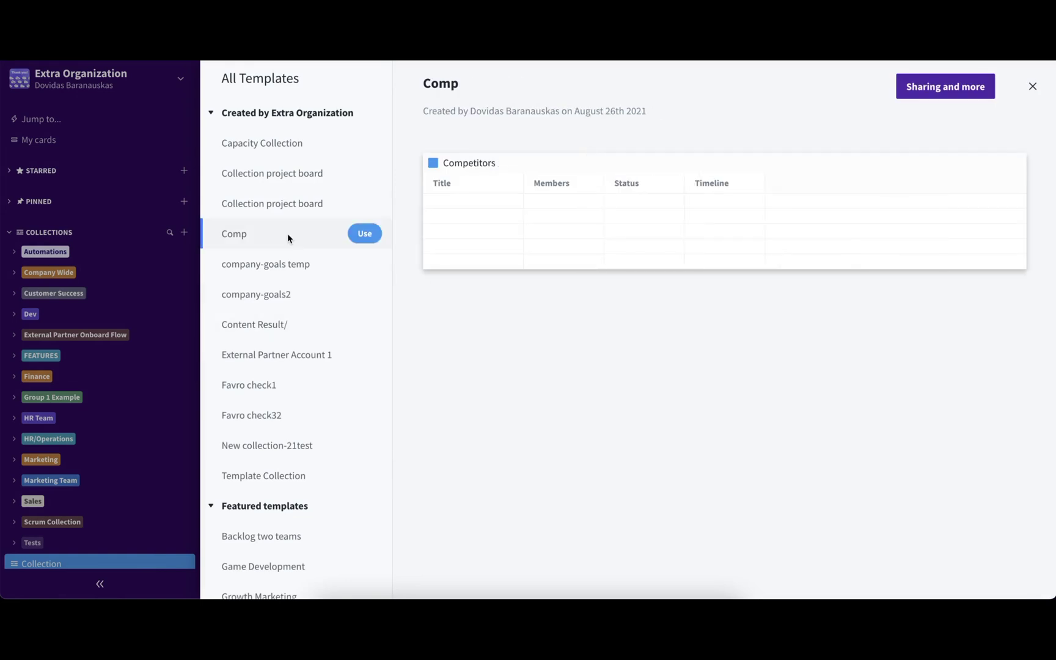
left_click(300, 212)
left_click(292, 307)
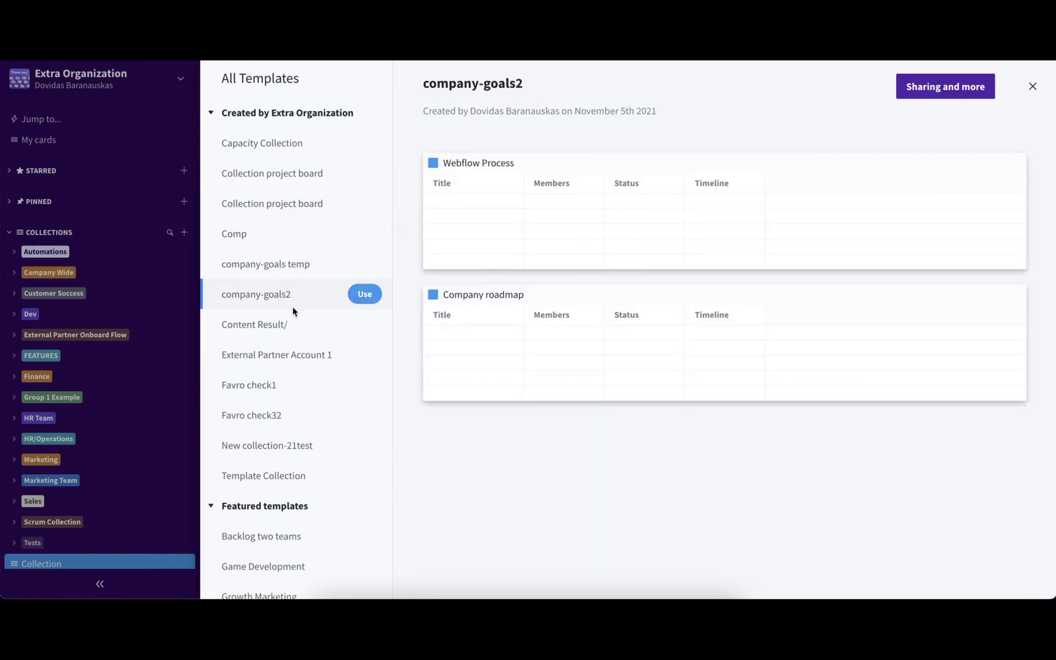
scroll(293, 309, "down", 2)
left_click(293, 310)
key("Down")
scroll(294, 315, "down", 2)
scroll(293, 337, "down", 2)
Look through the featured templates, then create a collection from Collection project board
left_click(292, 365)
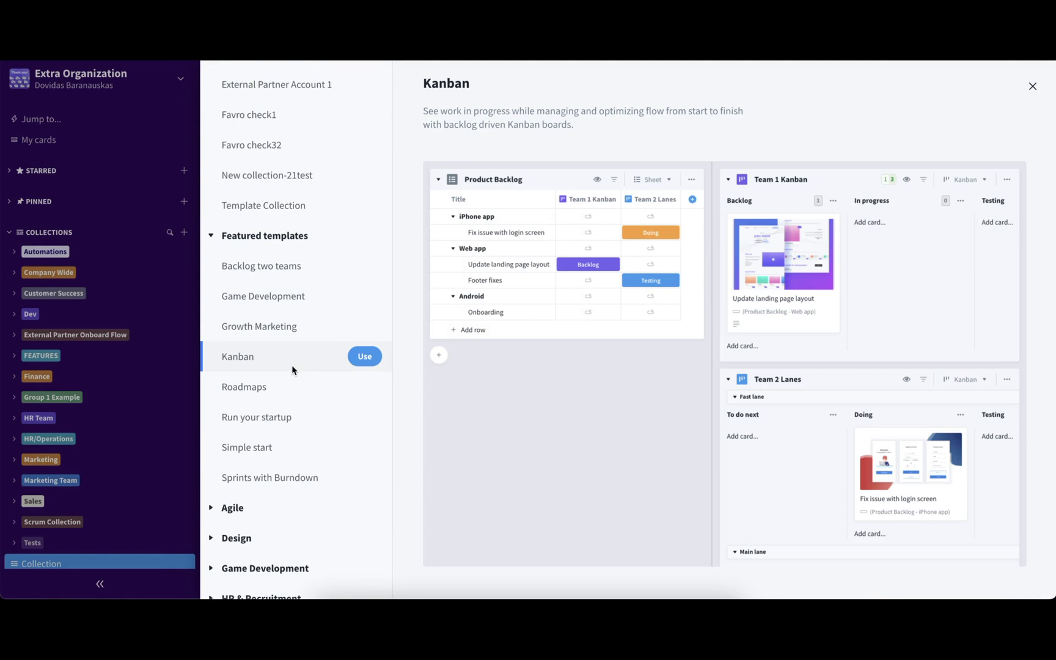
left_click(291, 390)
left_click(291, 428)
left_click(295, 435)
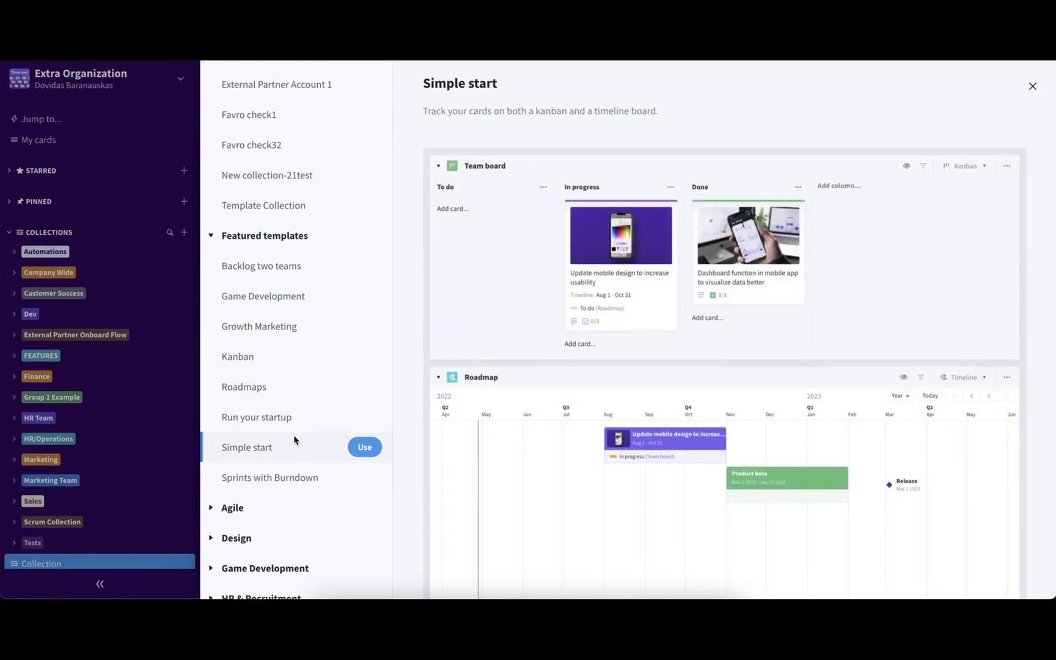
scroll(294, 435, "up", 2)
left_click(294, 435)
scroll(294, 434, "up", 4)
left_click(294, 435)
left_click(310, 312)
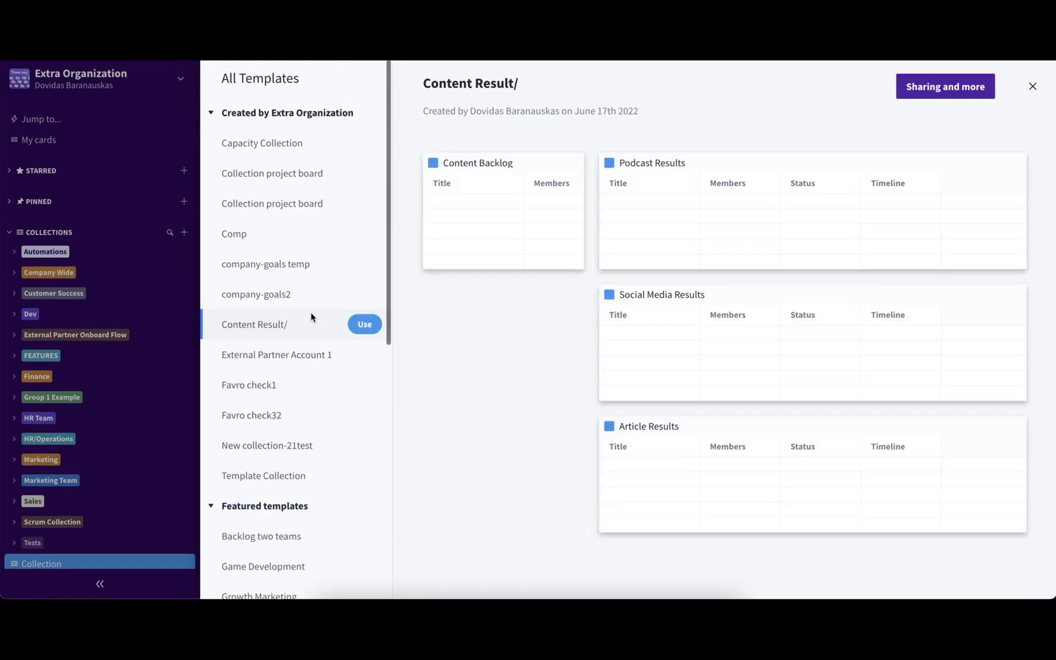
left_click(331, 202)
left_click(335, 174)
left_click(365, 173)
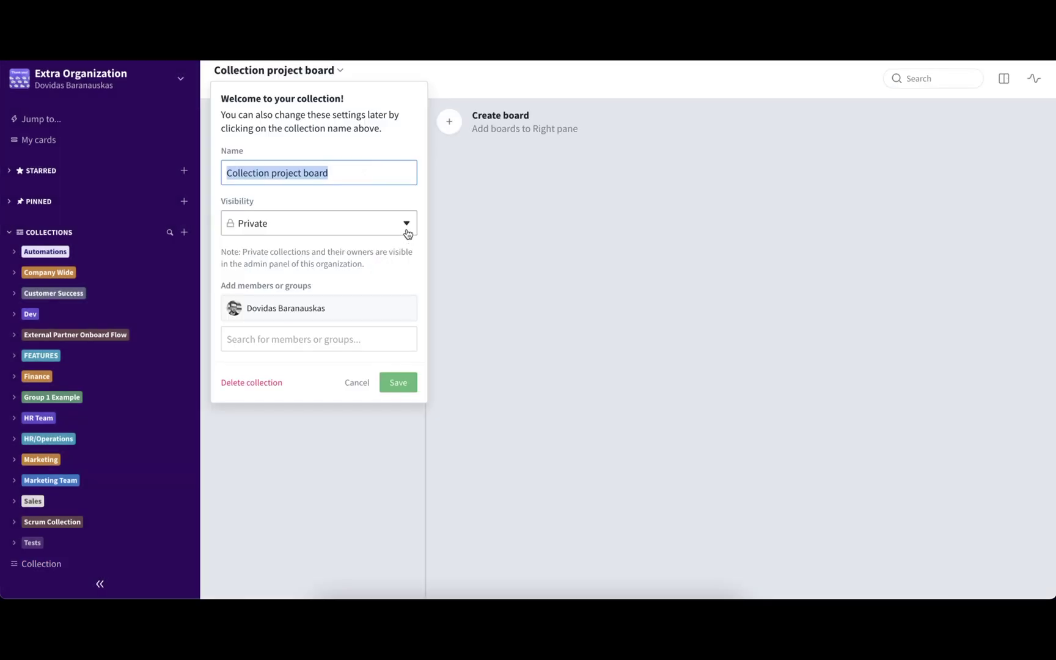
Set the new collection's visibility to Organization and save its settings
left_click(407, 227)
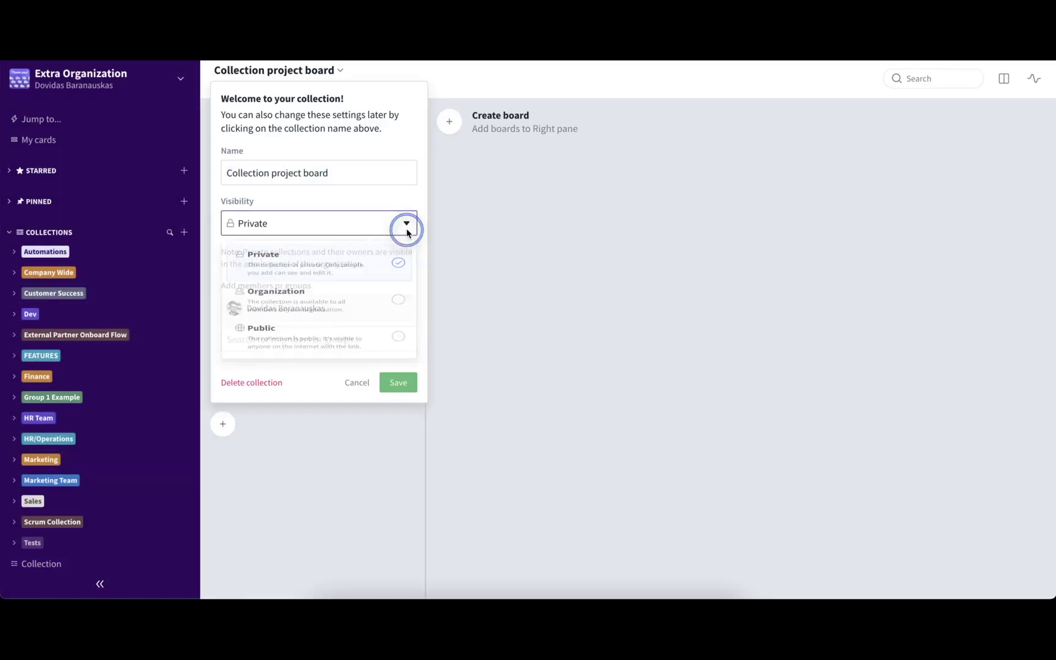
left_click(366, 308)
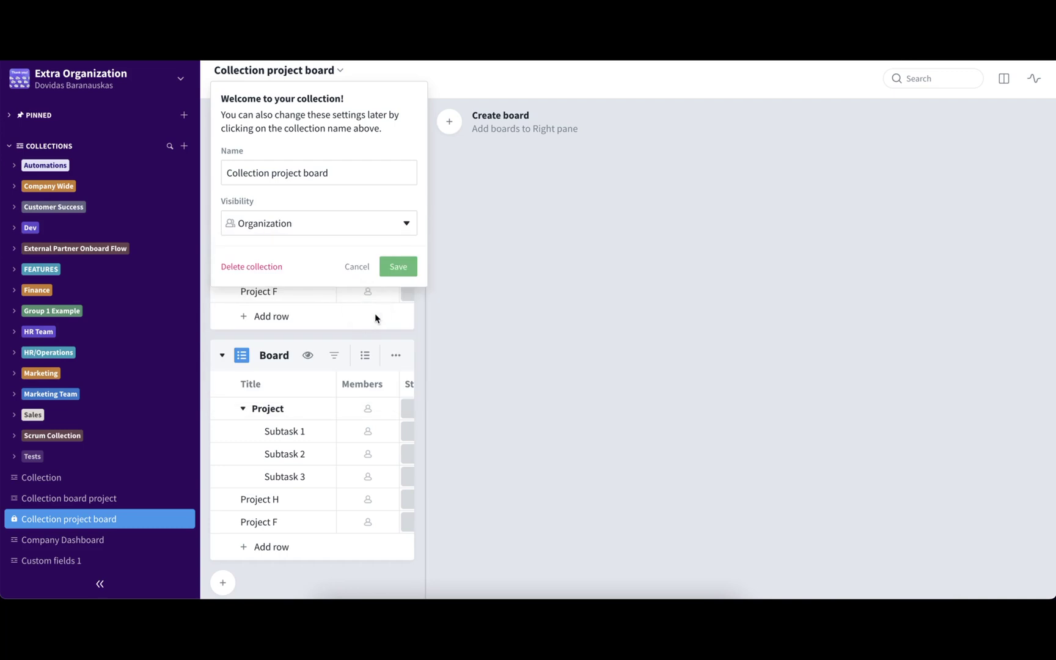
left_click(407, 273)
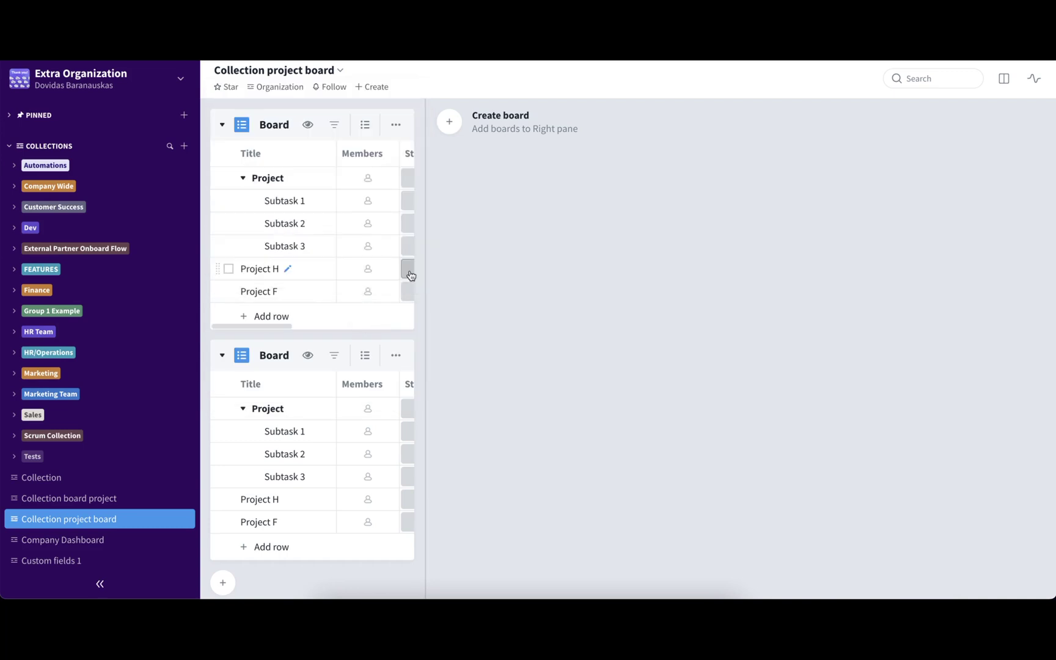